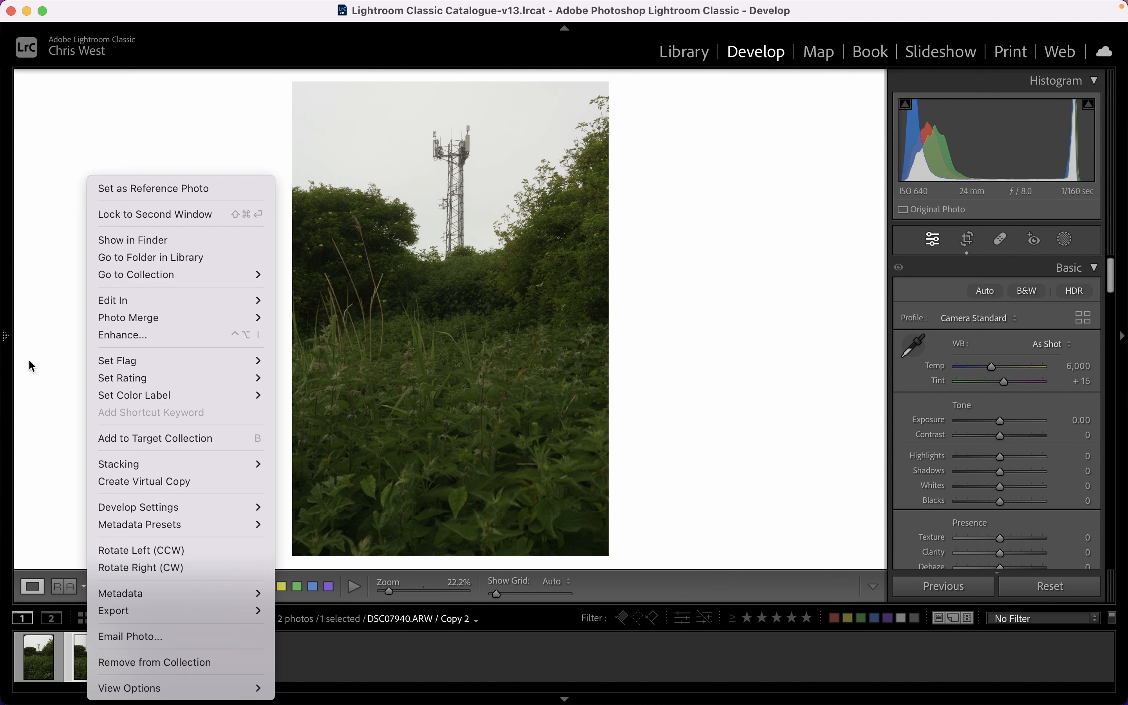
- Create a virtual copy of the selected photo and set its Highlights to −100 and Exposure to +0.60
left_click(144, 482)
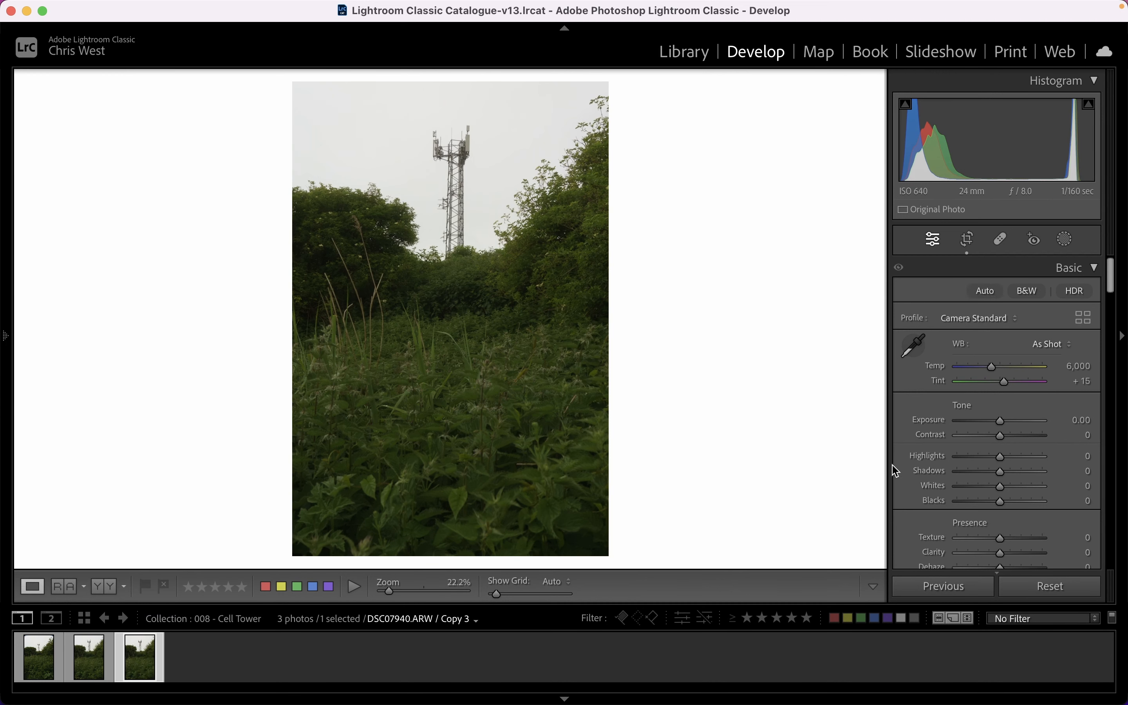
left_click_drag(989, 456, 960, 456)
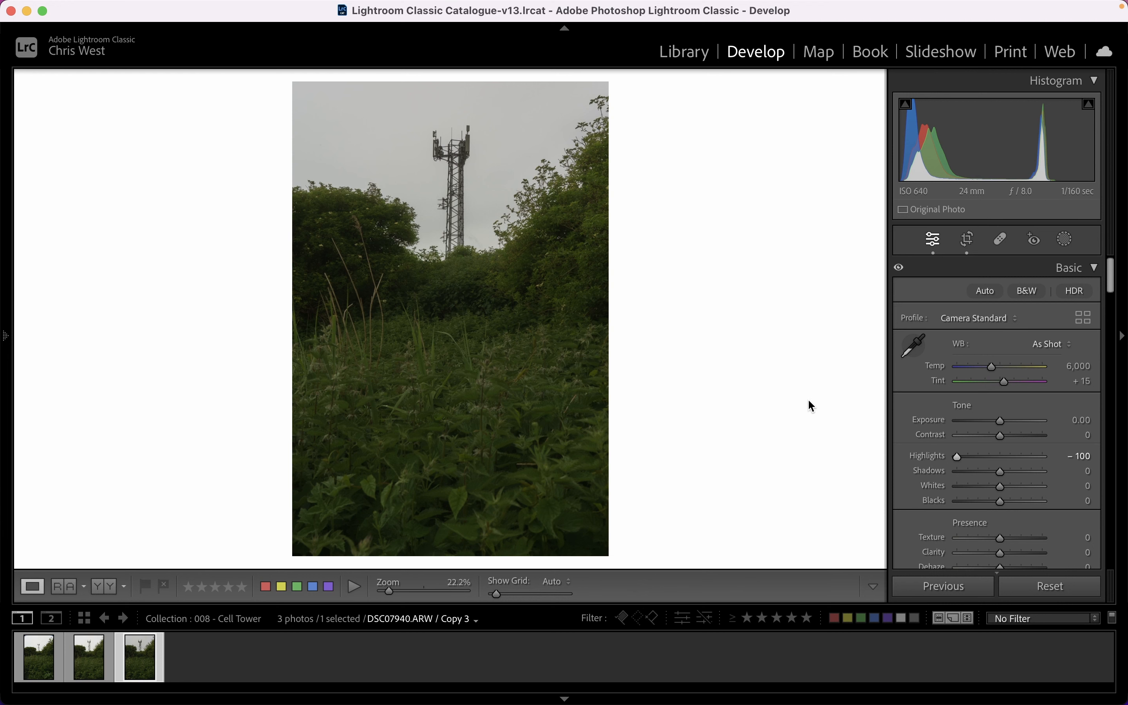
scroll(984, 419, "down", 3)
scroll(985, 408, "up", 1)
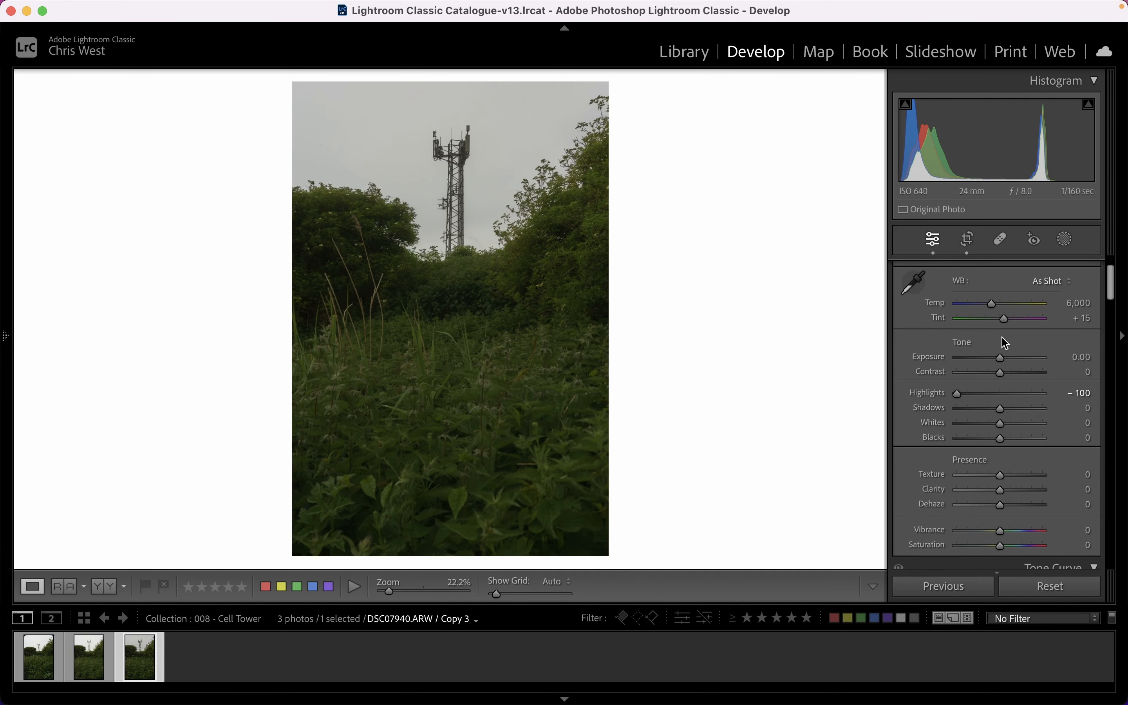
left_click_drag(1003, 358, 1008, 358)
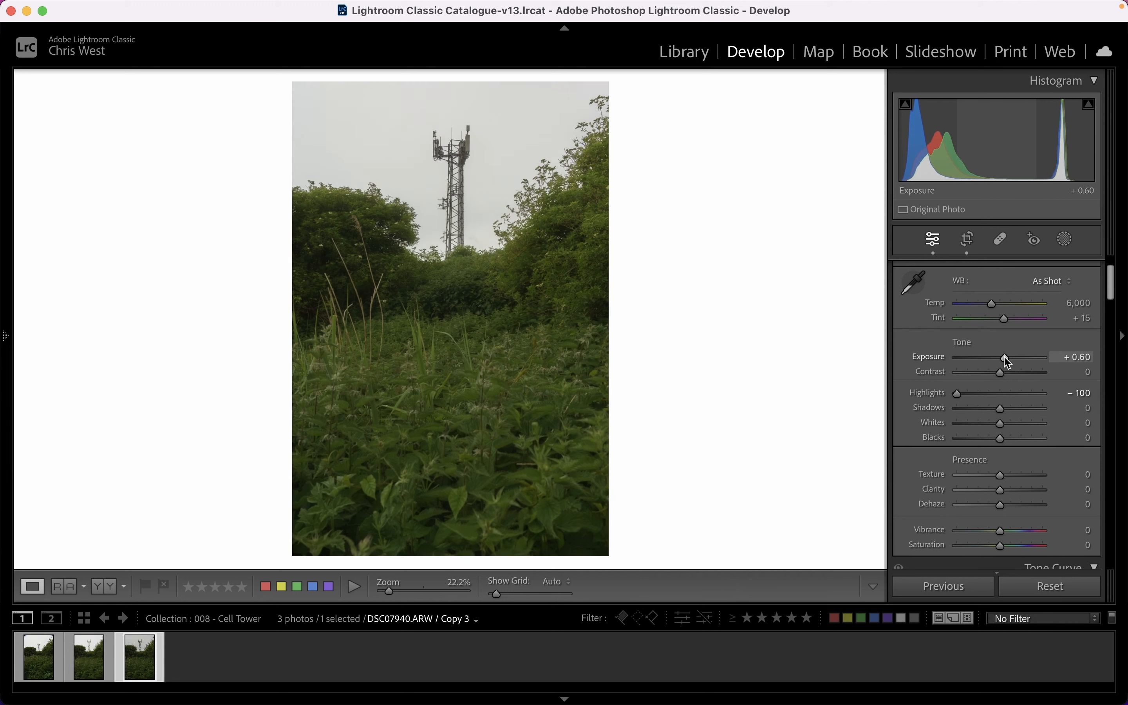
- Set Shadows to +87, Blacks to −60, Exposure to +1.00 and Whites to −96, and move the tone curve's white point to input 234, output 255
left_click_drag(1002, 409, 977, 440)
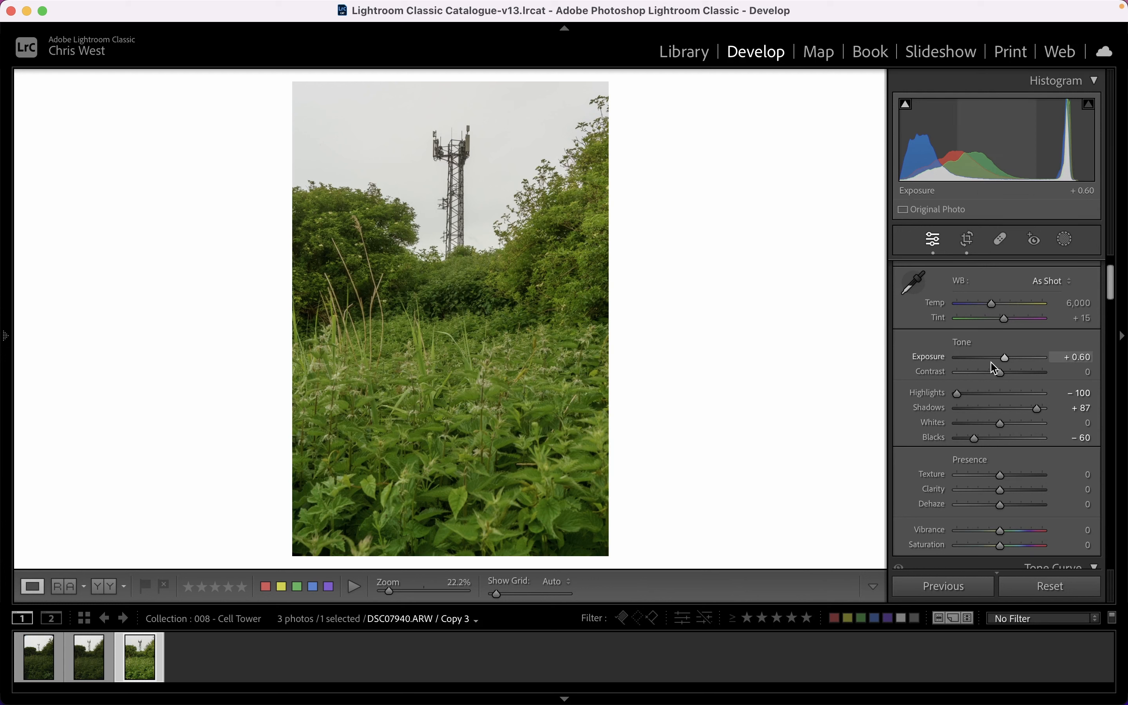
left_click_drag(1006, 360, 1010, 358)
left_click_drag(1001, 423, 958, 421)
scroll(1025, 336, "down", 5)
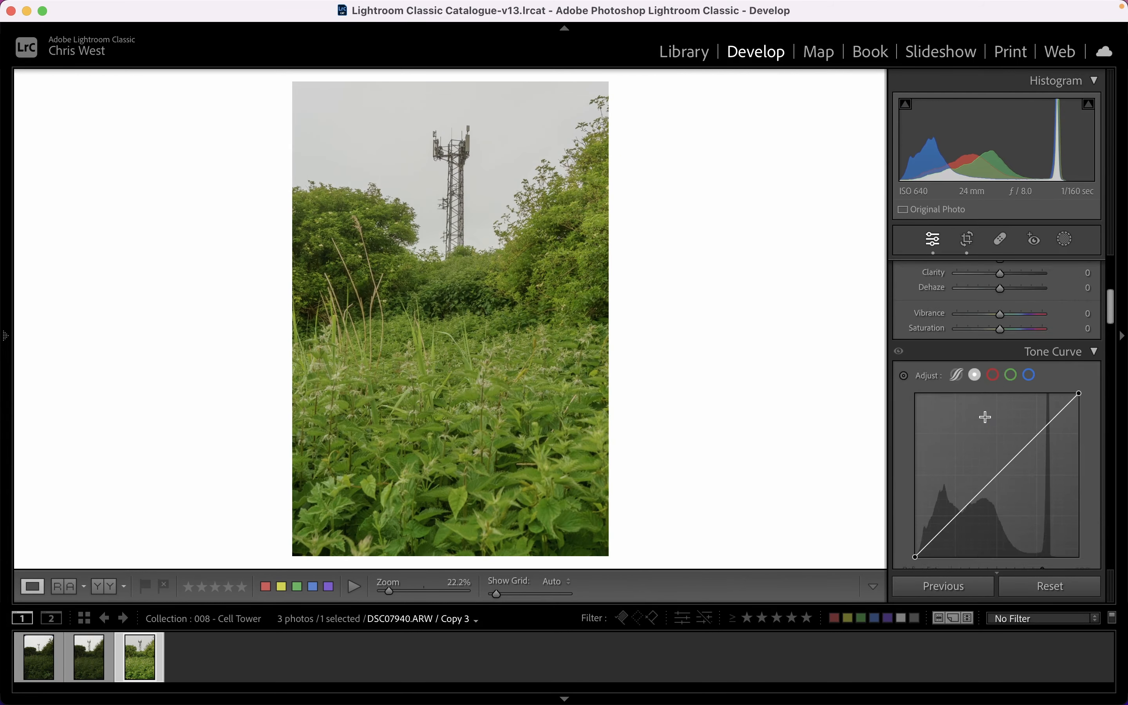
mouse_move(1079, 341)
left_mouse_down()
mouse_move(1056, 335)
mouse_move(1067, 339)
left_mouse_up()
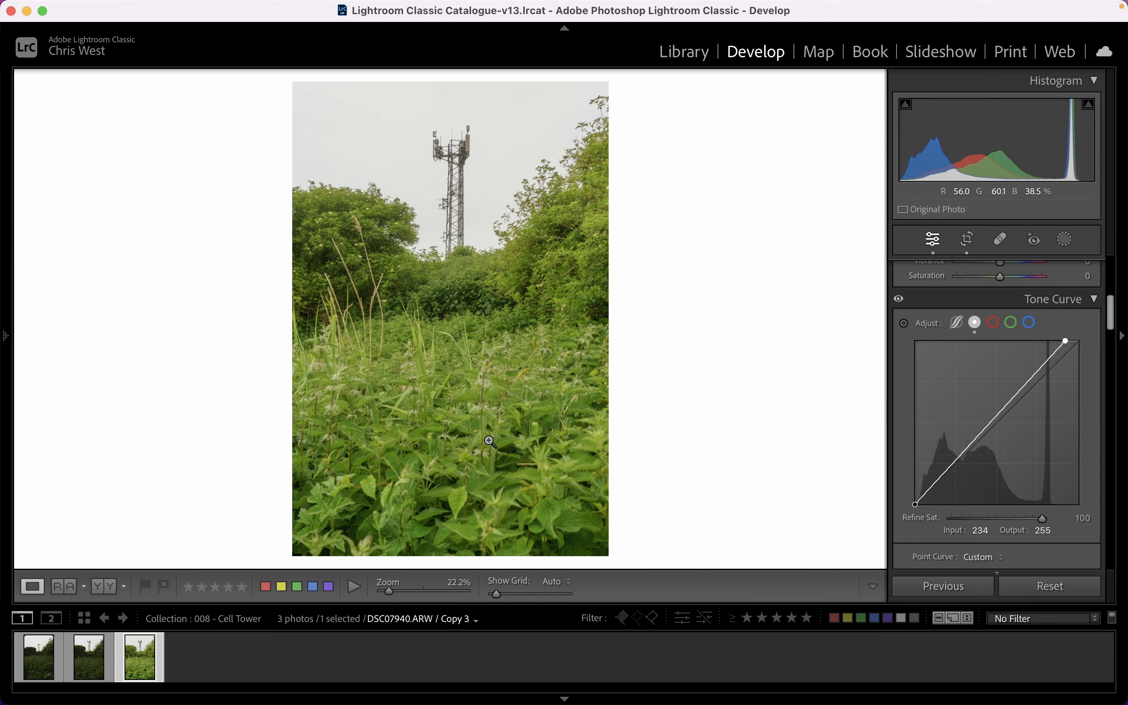
- Create a virtual copy and set its color mixer saturation to Red −89, Orange −88, Yellow −80 and Green −15
right_click(137, 662)
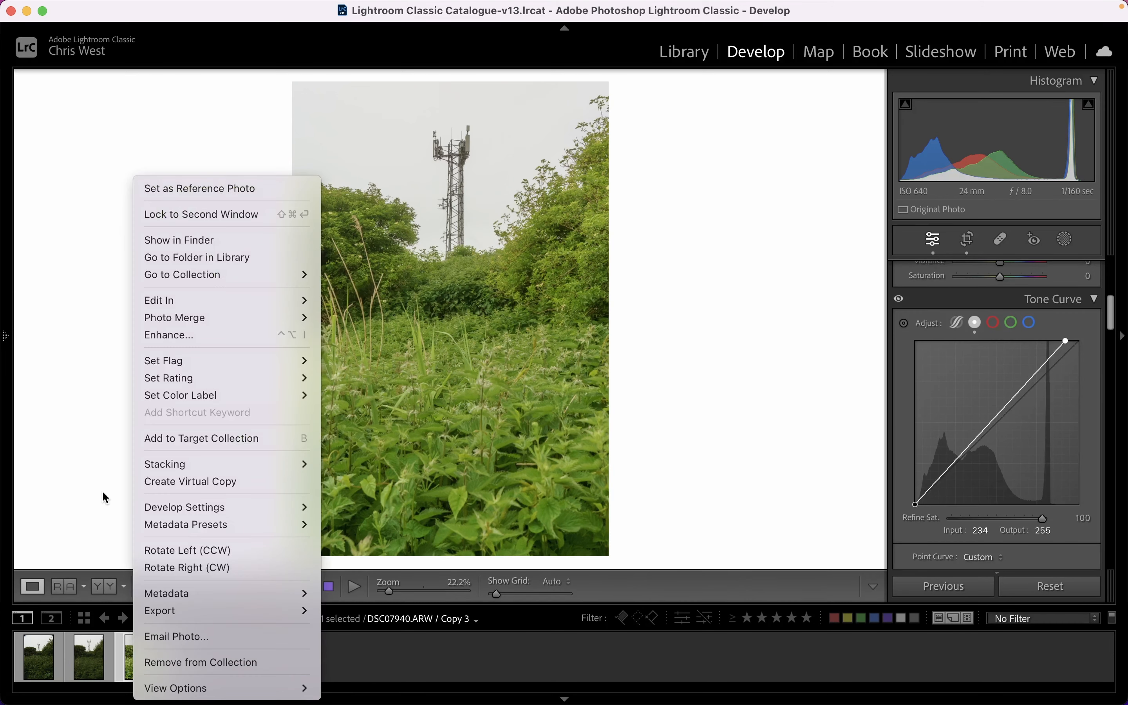
left_click(160, 485)
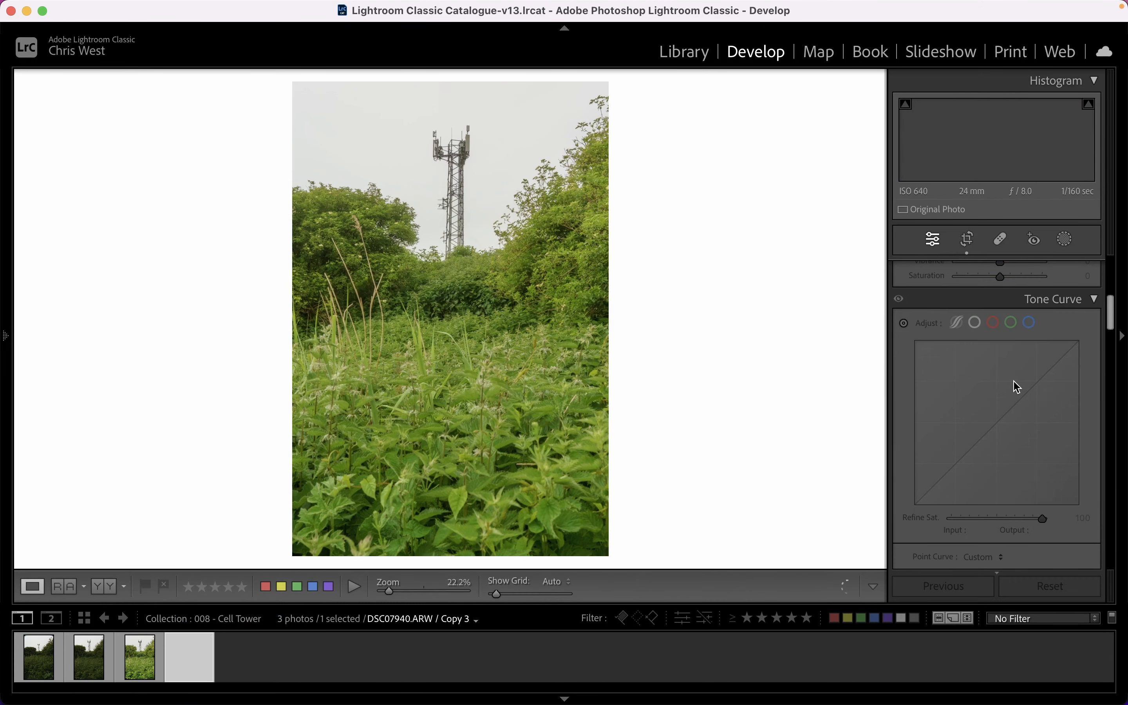
scroll(1009, 397, "down", 10)
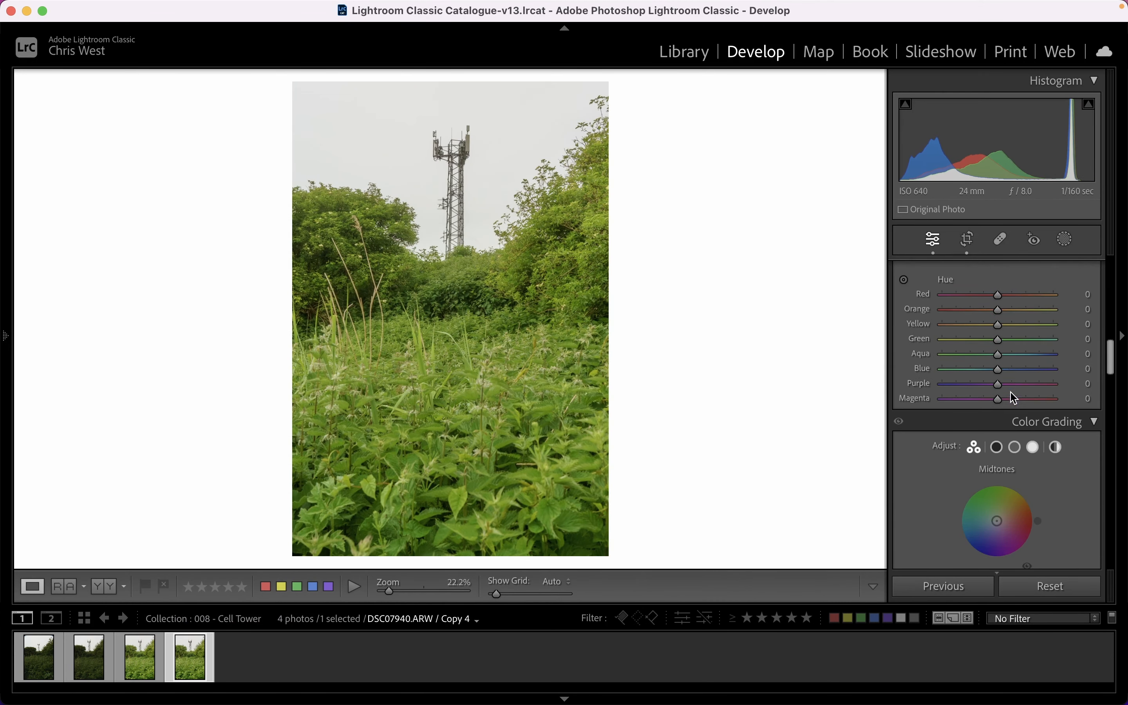
left_click(967, 326)
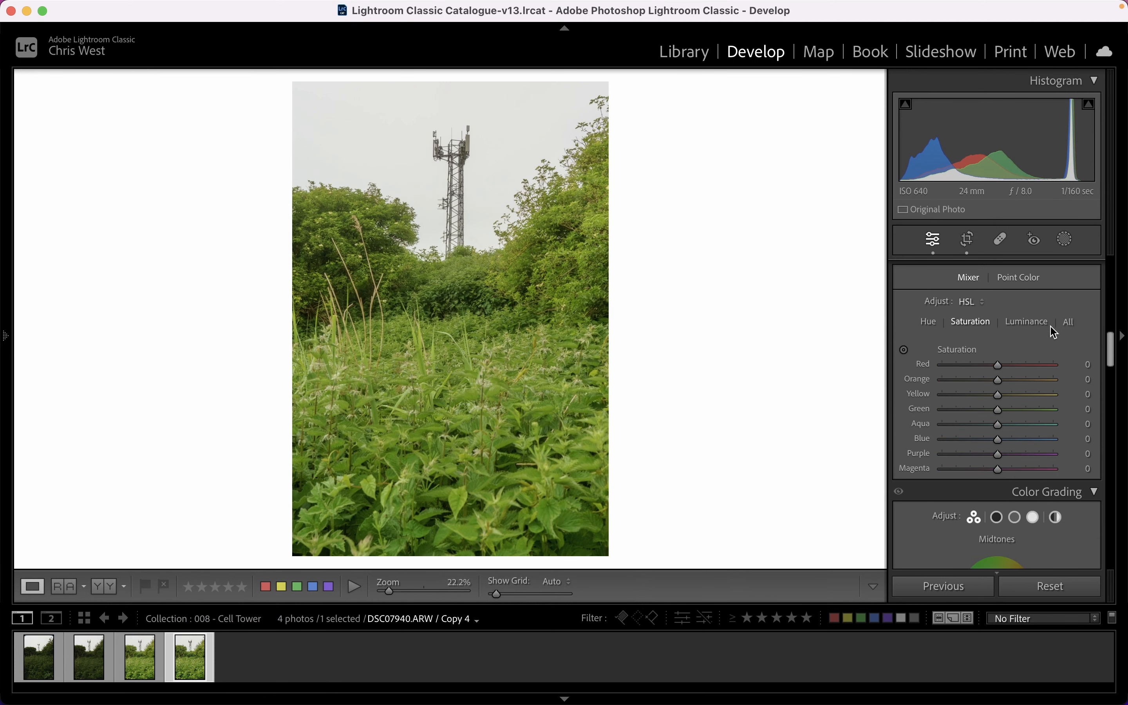
scroll(951, 377, "down", 1)
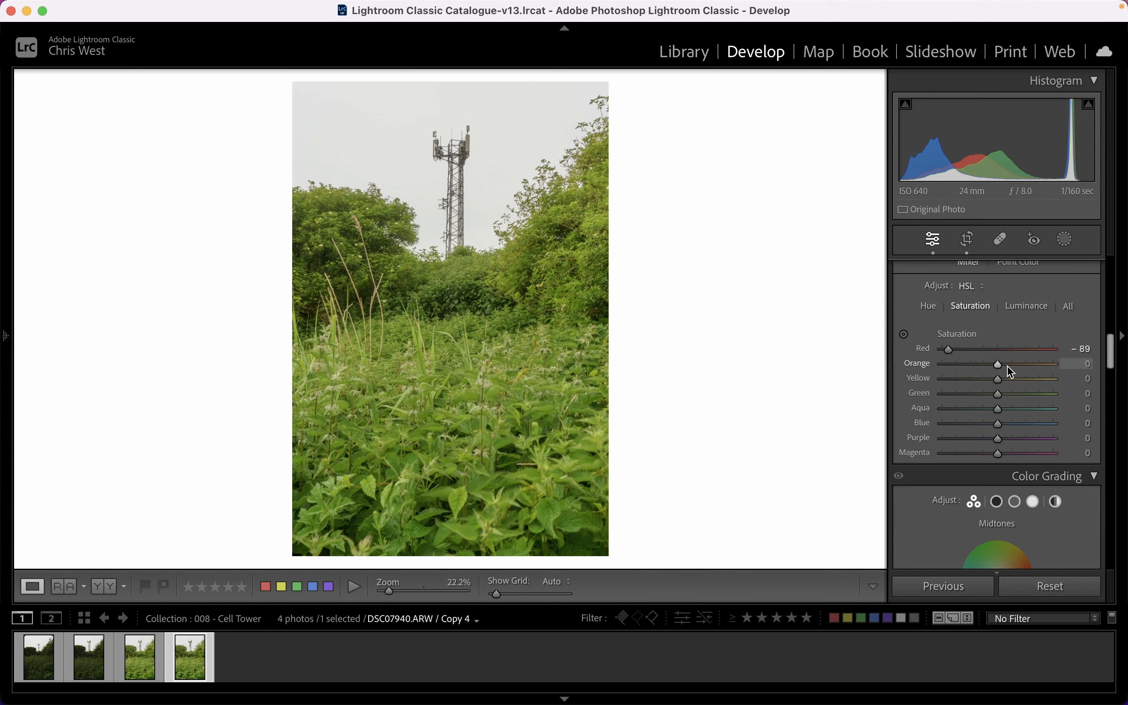
left_click_drag(1000, 365, 990, 398)
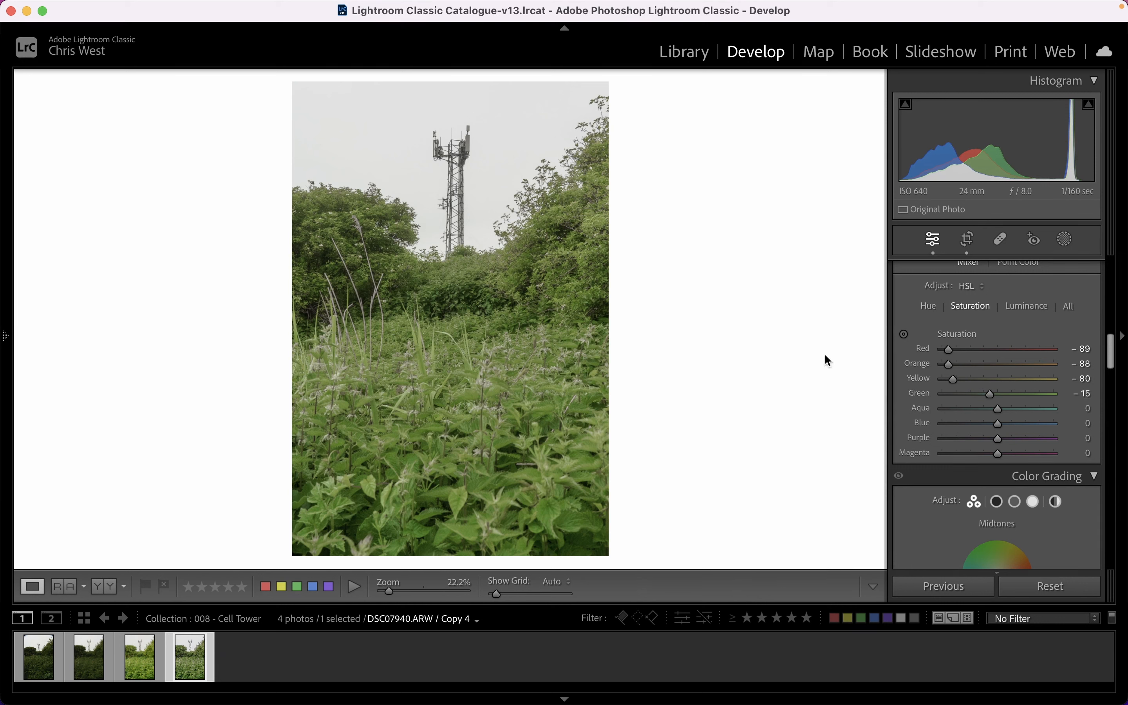
- Tint the photo's shadows blue with the Color Grading shadows wheel
scroll(965, 403, "down", 10)
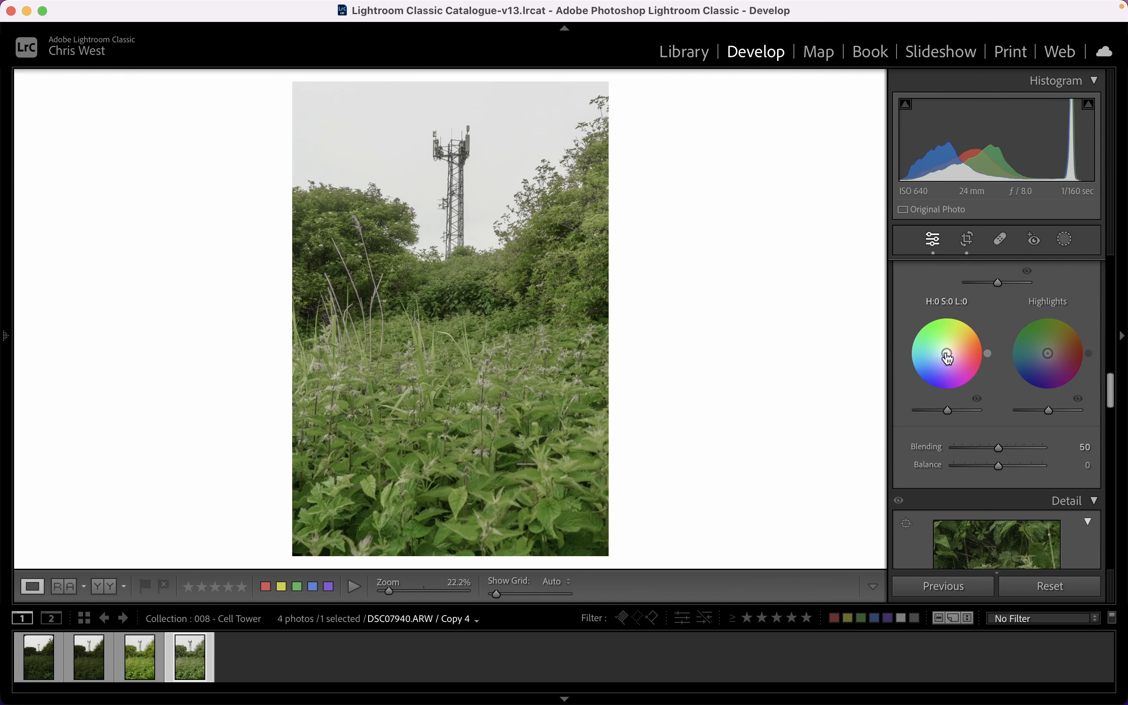
left_click_drag(948, 358, 944, 358)
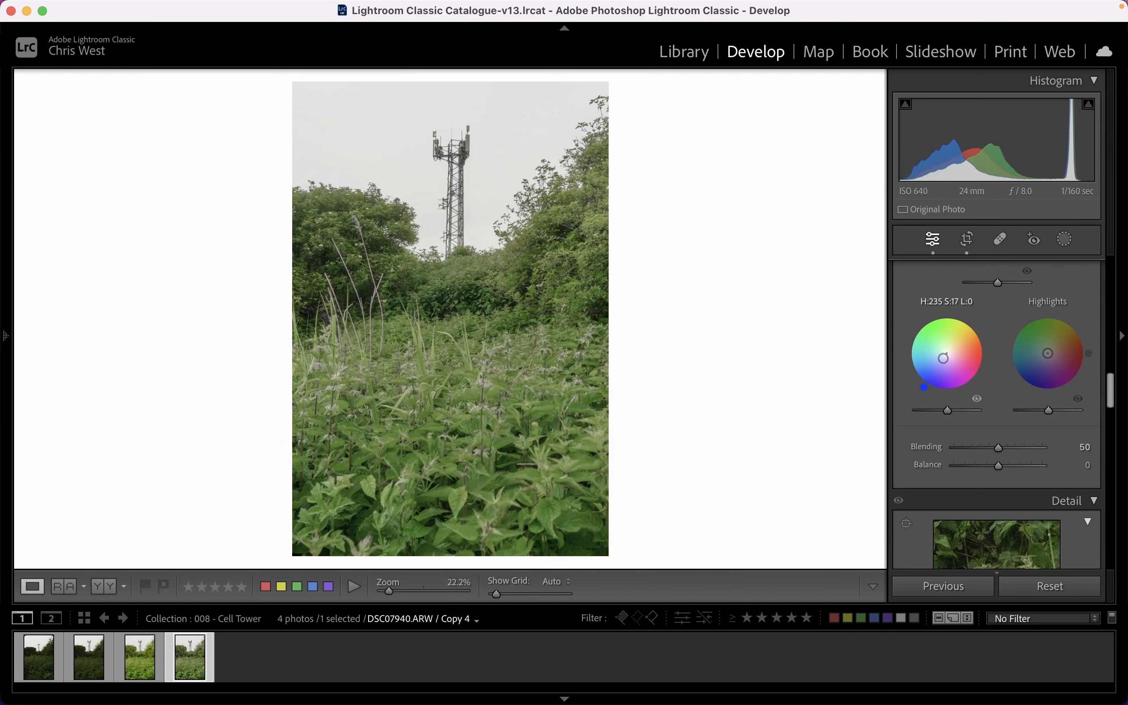
mouse_move(940, 362)
left_mouse_down()
mouse_move(930, 376)
mouse_move(939, 363)
left_mouse_up()
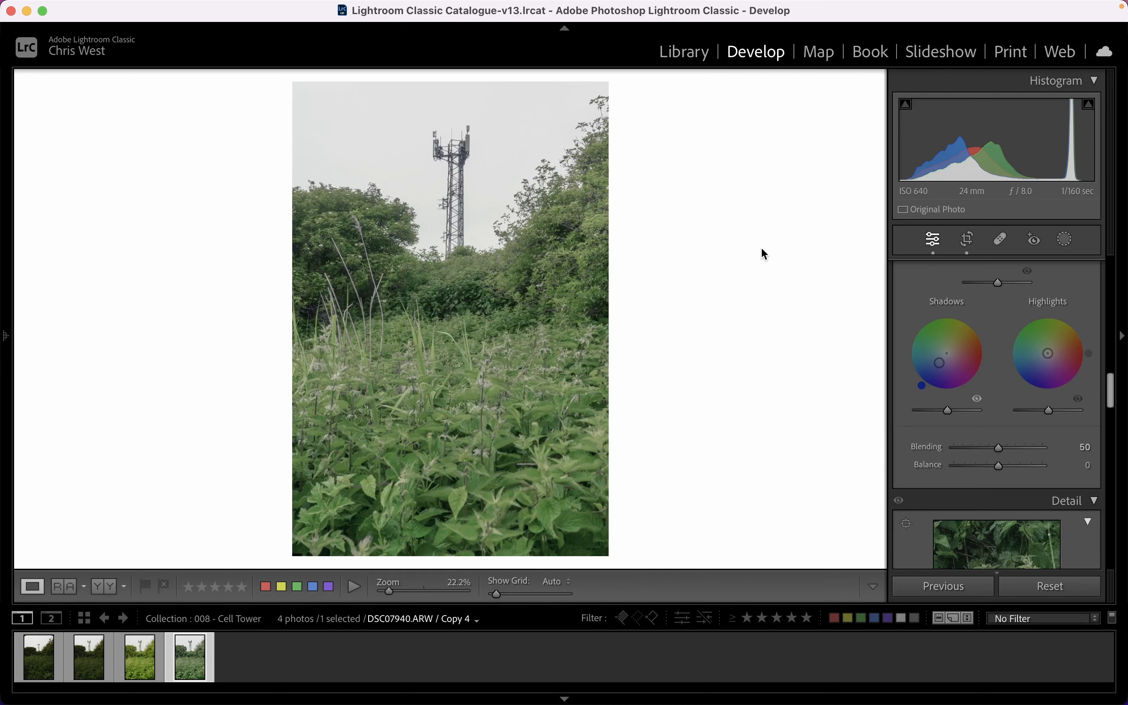
- Create a virtual copy of the color-graded photo
scroll(761, 247, "up", 5)
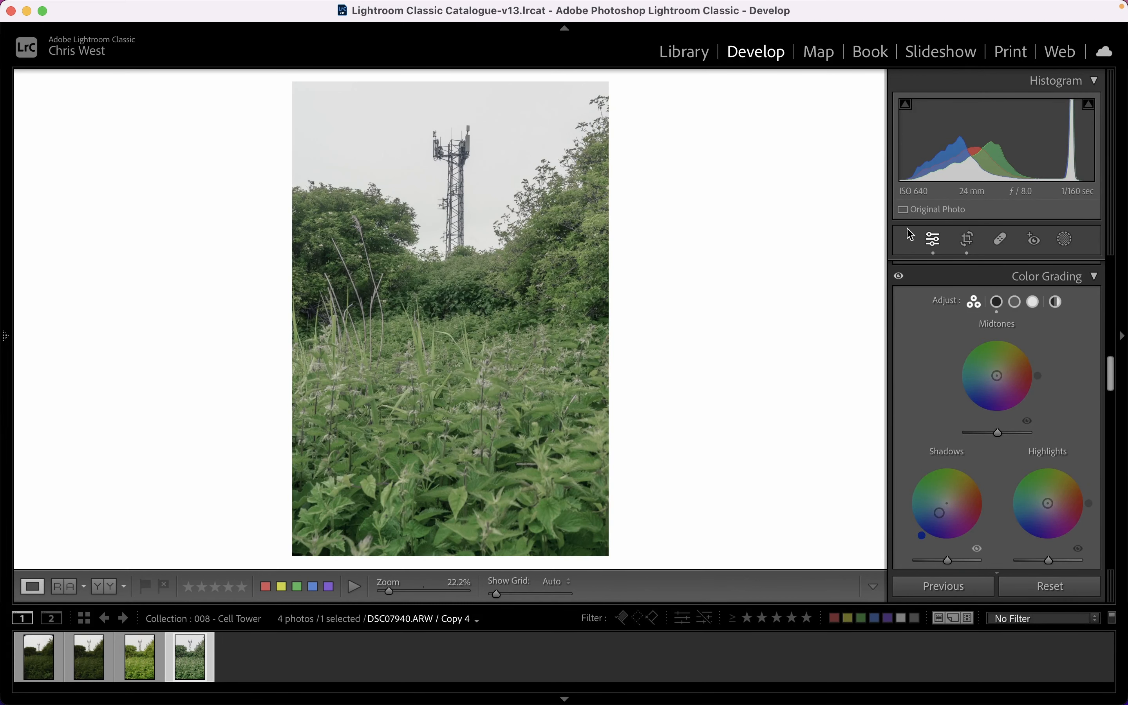
left_click(1065, 239)
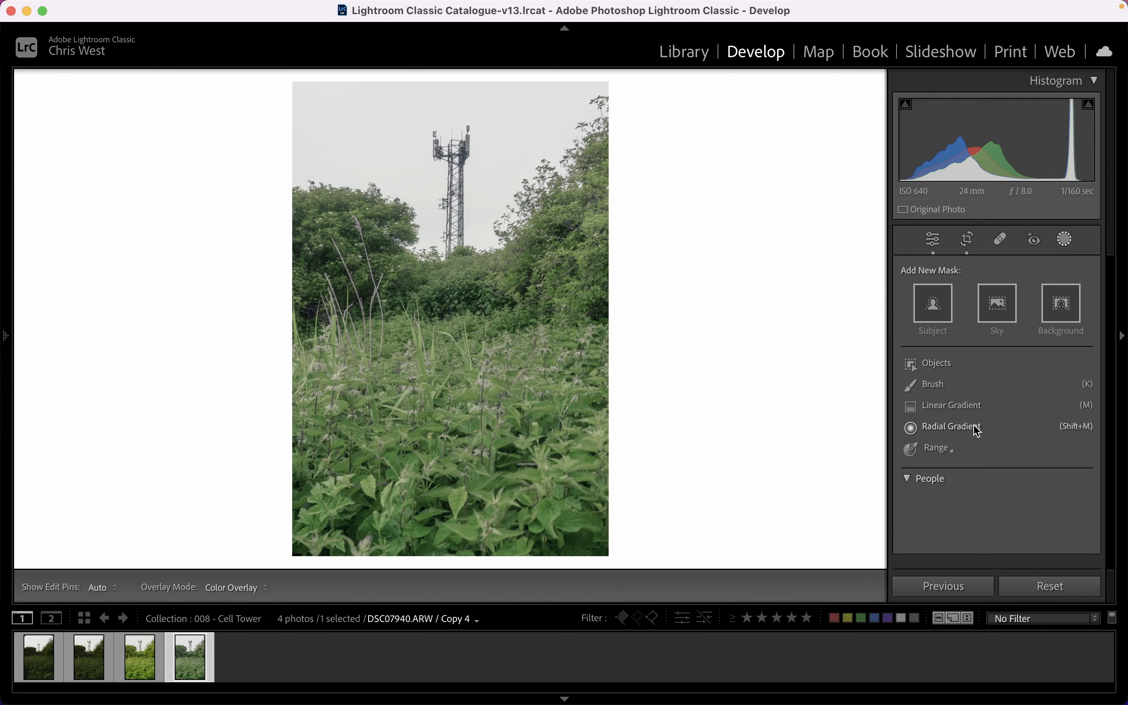
right_click(202, 660)
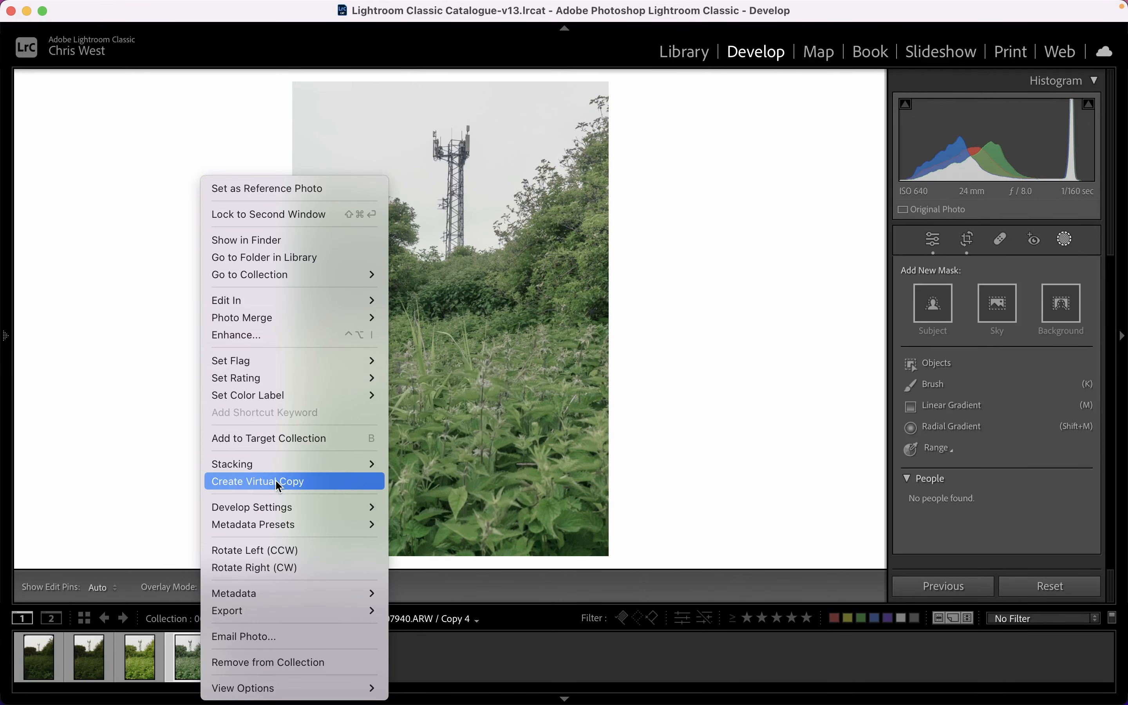
left_click(806, 227)
key("super+apostrophe")
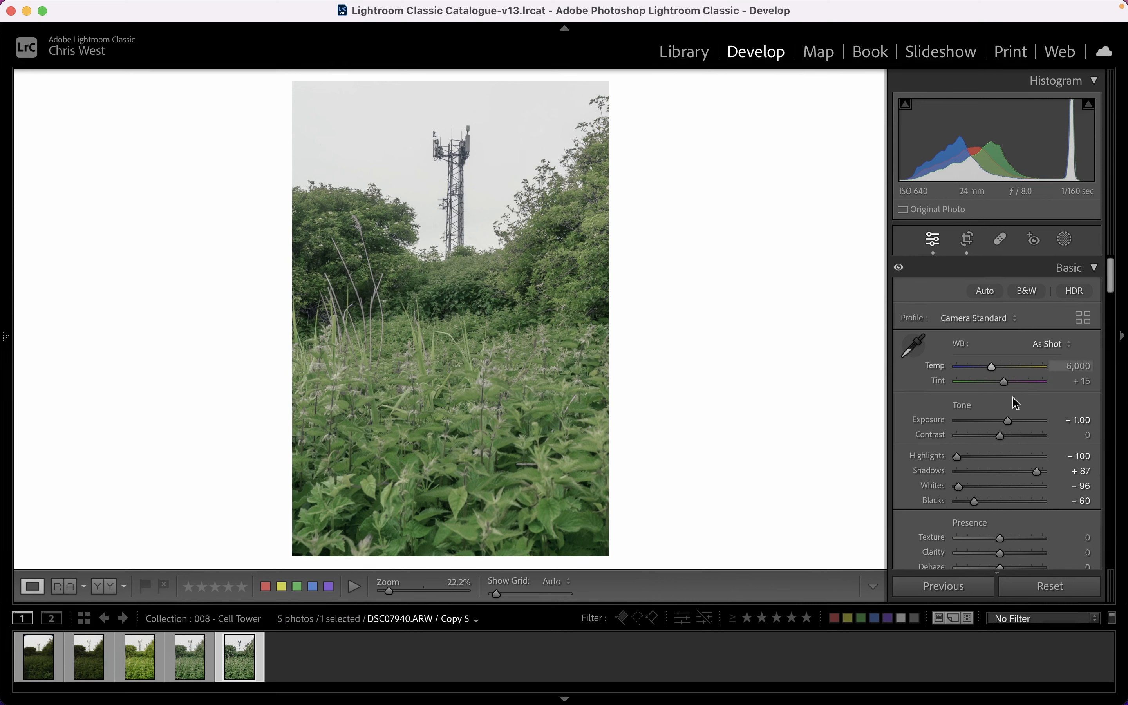
- Add a linear gradient mask over the foreground plants, with Shadows at −54 and Blacks at −45
left_click(1066, 240)
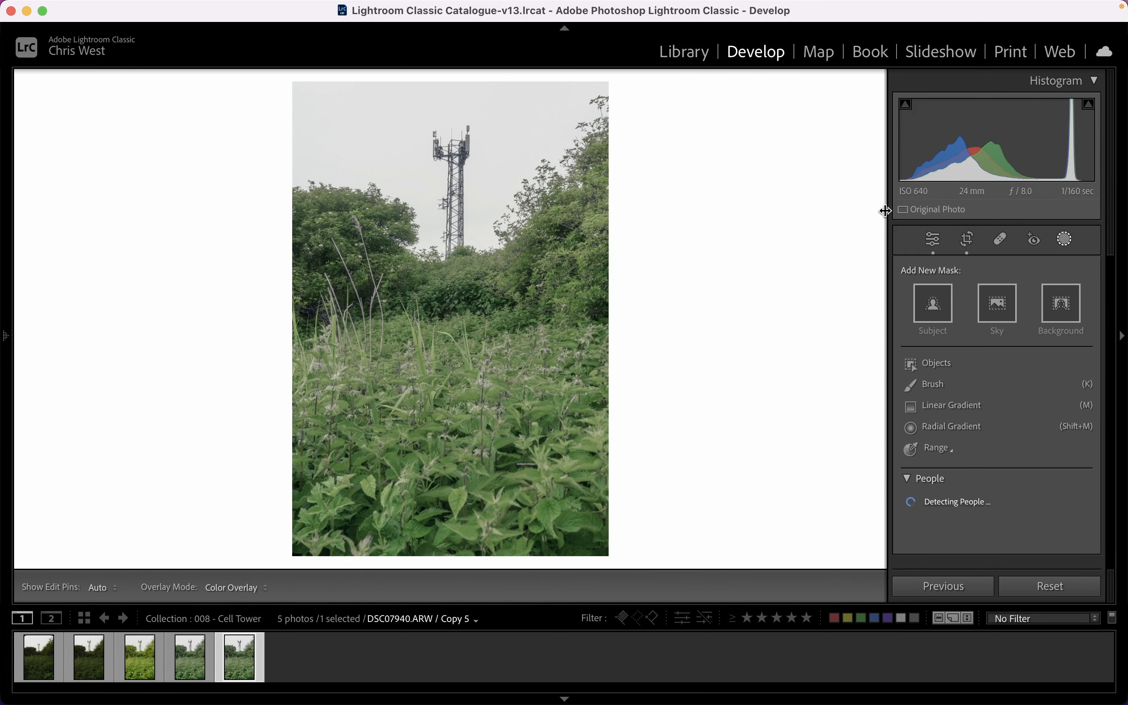
left_click(967, 407)
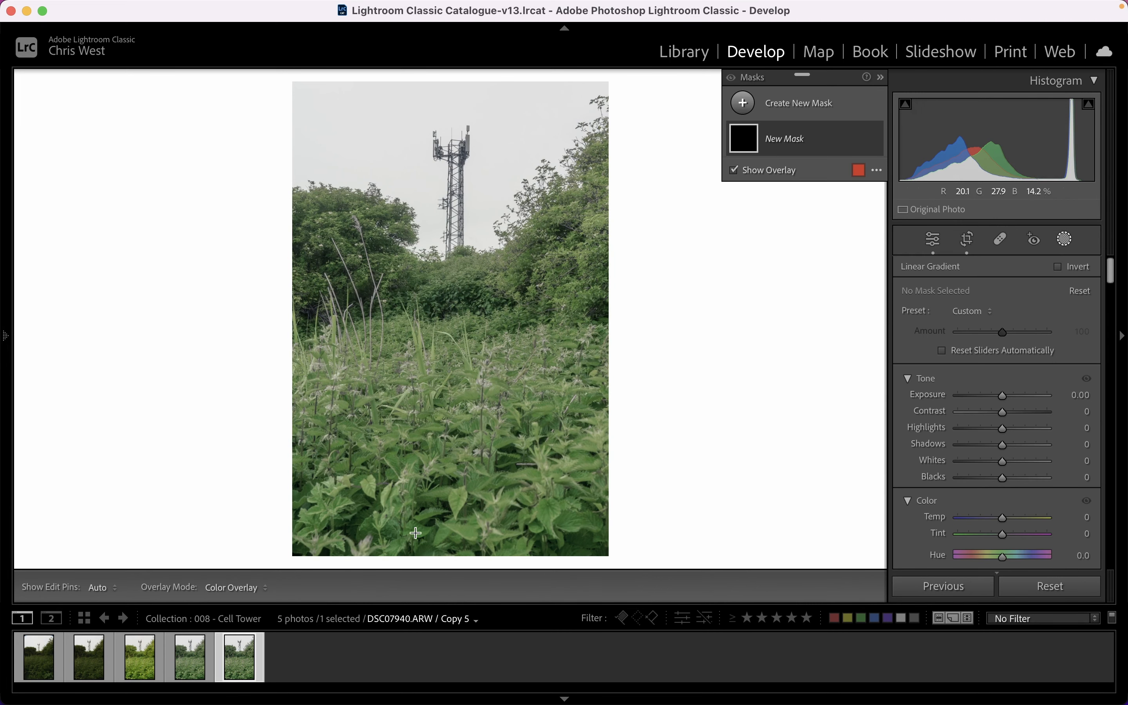
left_click_drag(443, 553, 446, 377)
left_click_drag(446, 464, 444, 472)
left_click_drag(1005, 447, 982, 478)
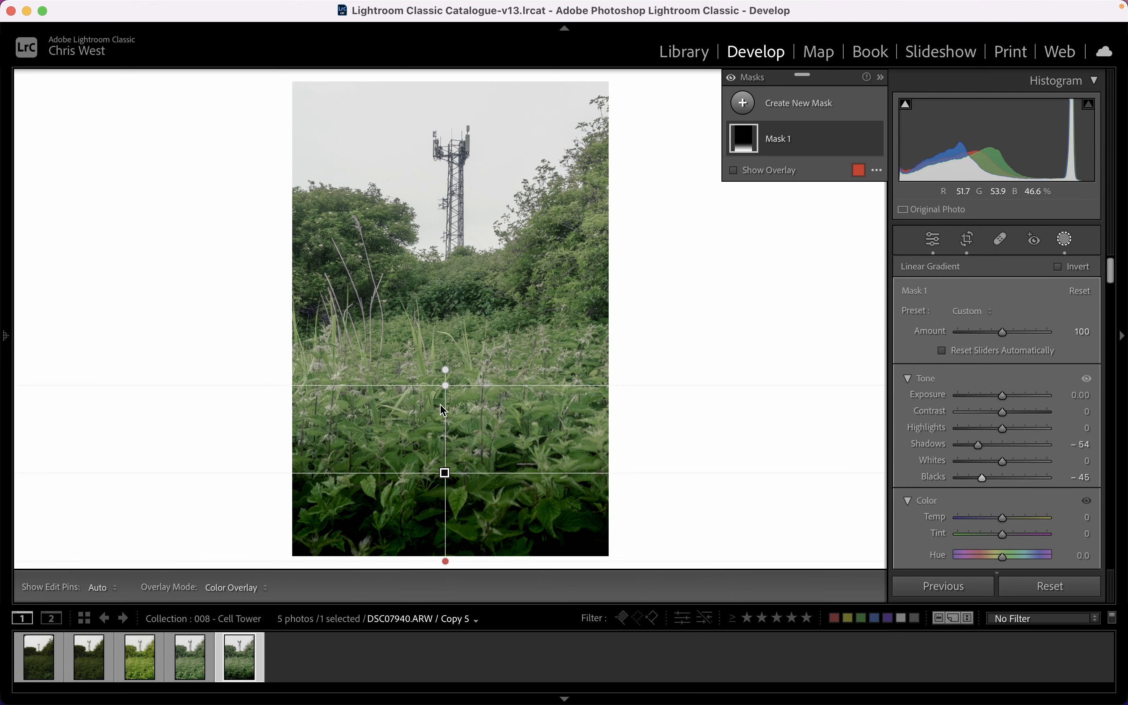
- Extend the linear gradient mask's fade farther up the plants, adjust its position and close masking
left_click_drag(444, 387, 445, 355)
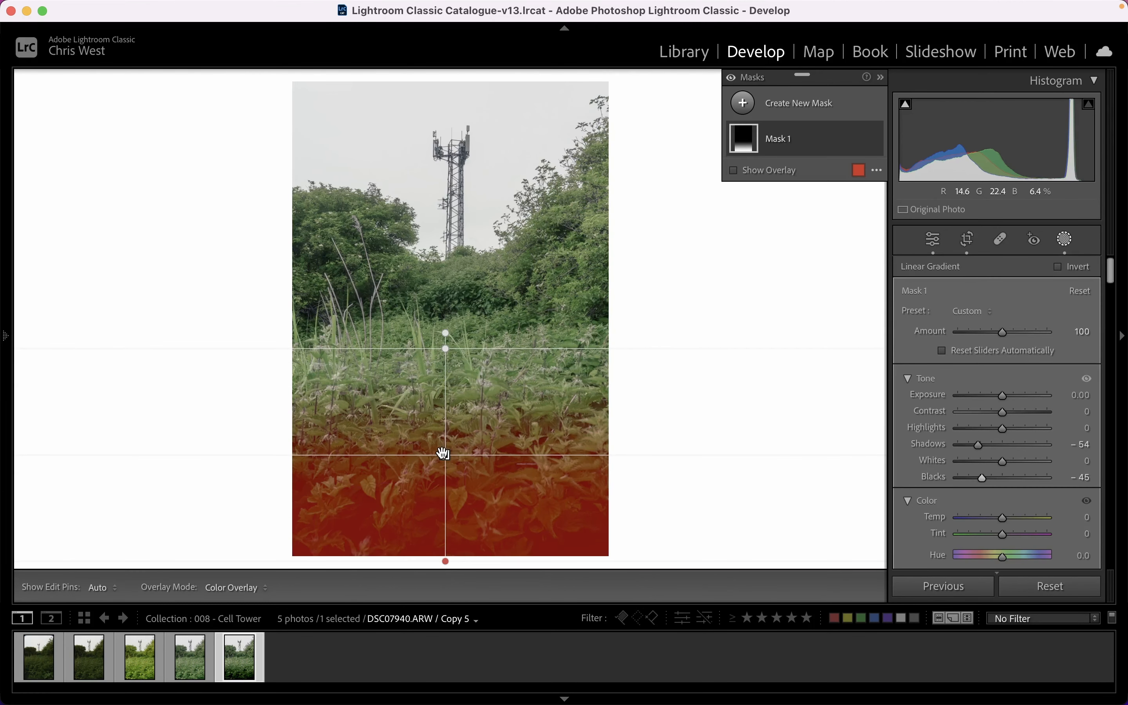
left_click_drag(445, 459, 445, 462)
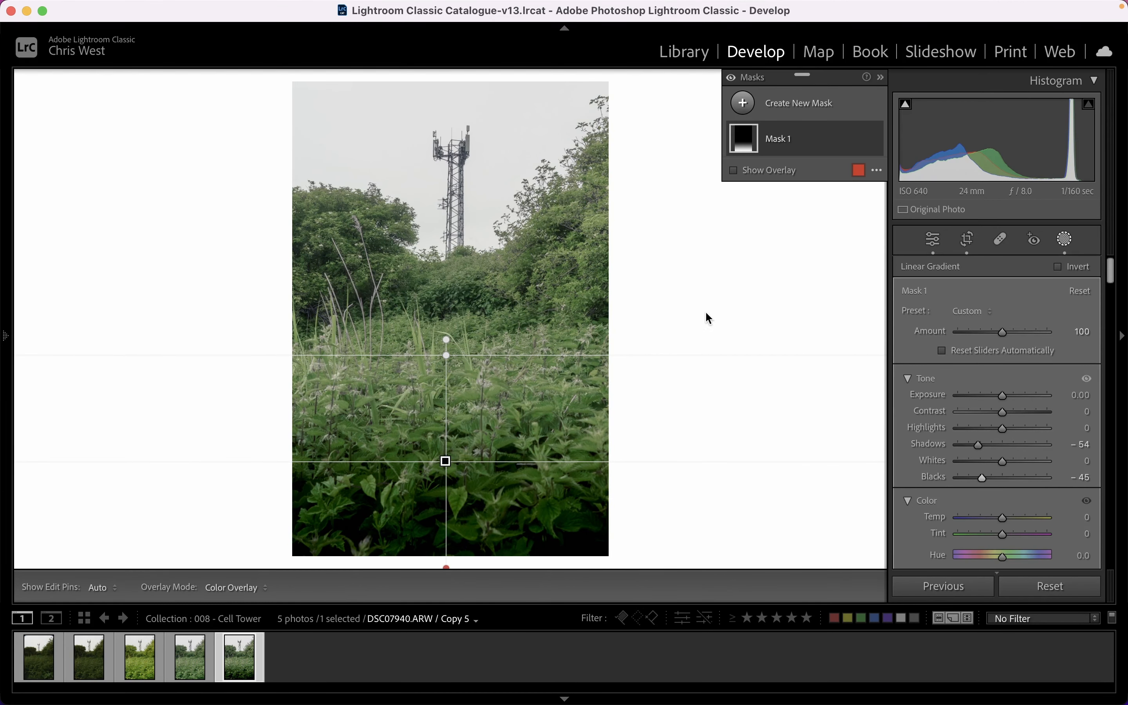
left_click(1067, 240)
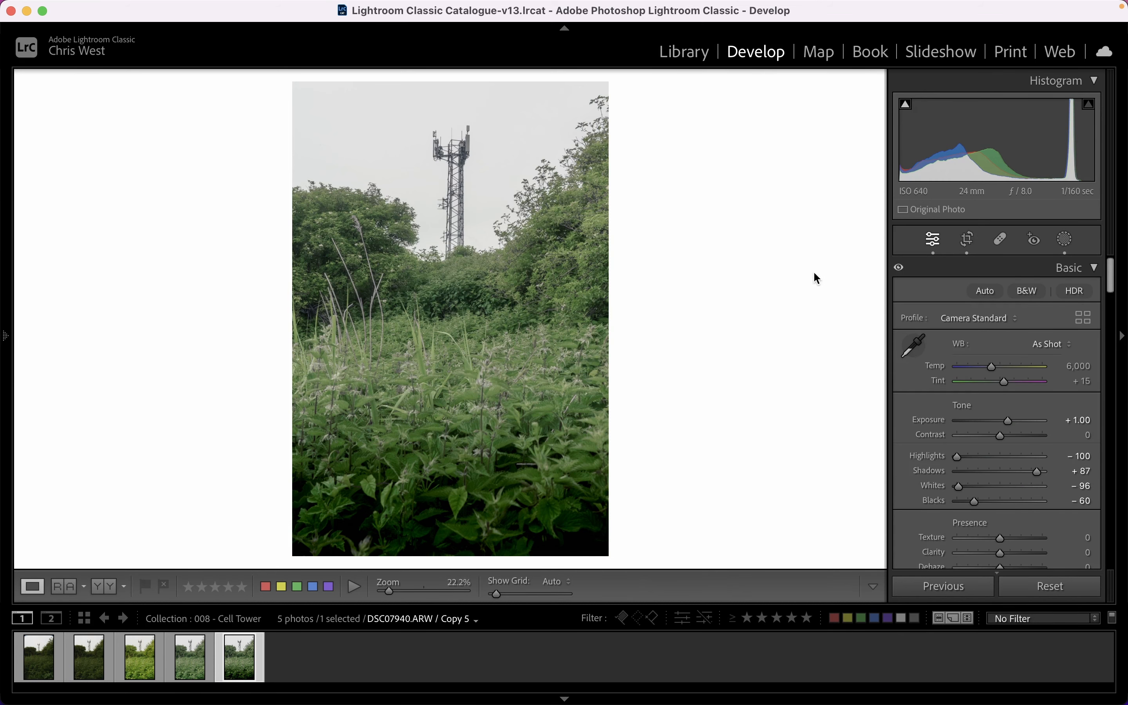
- Create a virtual copy of the masked photo and set its post-crop vignetting Amount to −32
right_click(250, 660)
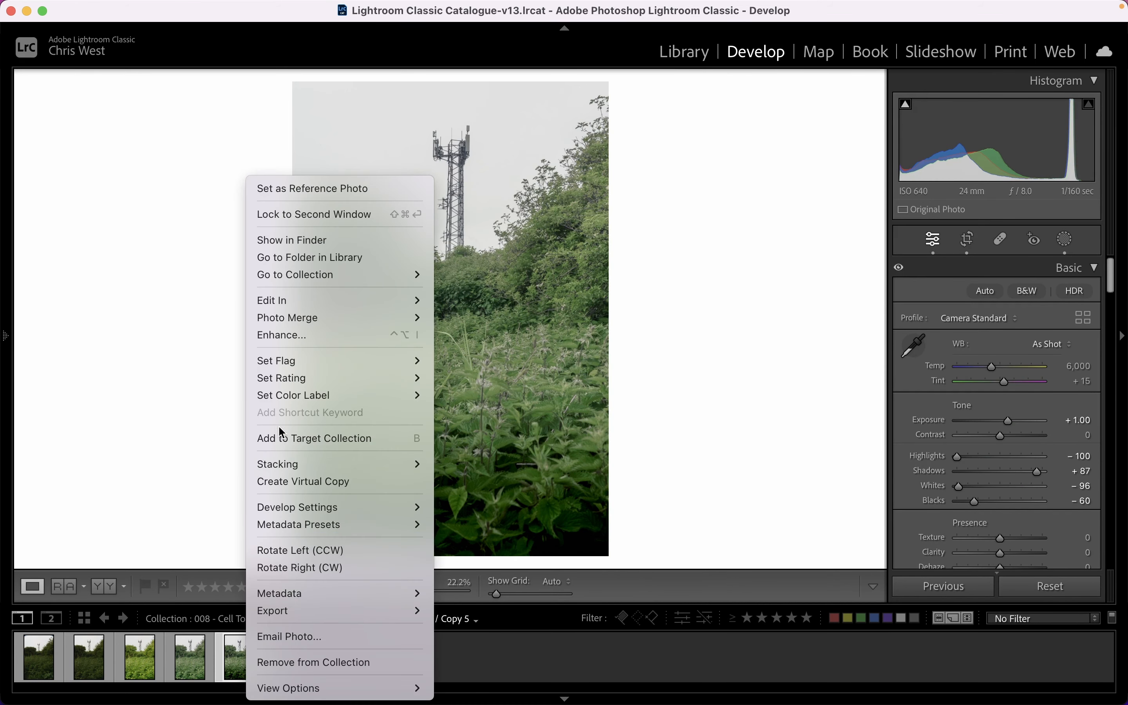
left_click(297, 481)
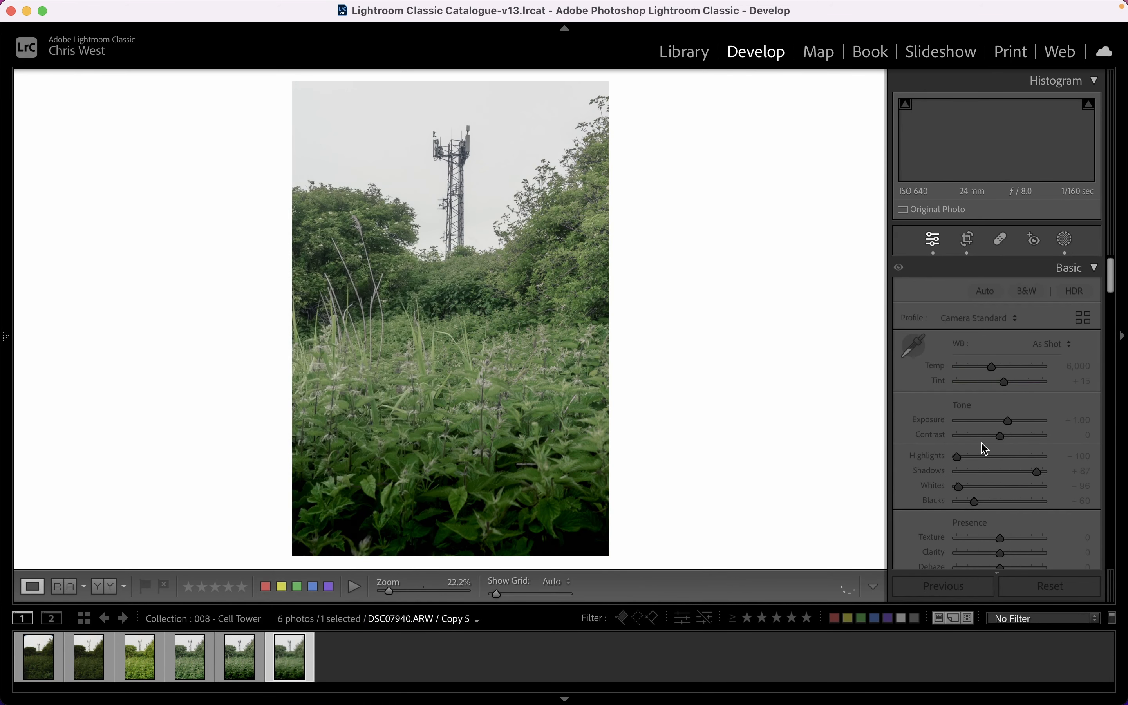
scroll(982, 444, "down", 10)
scroll(981, 443, "down", 10)
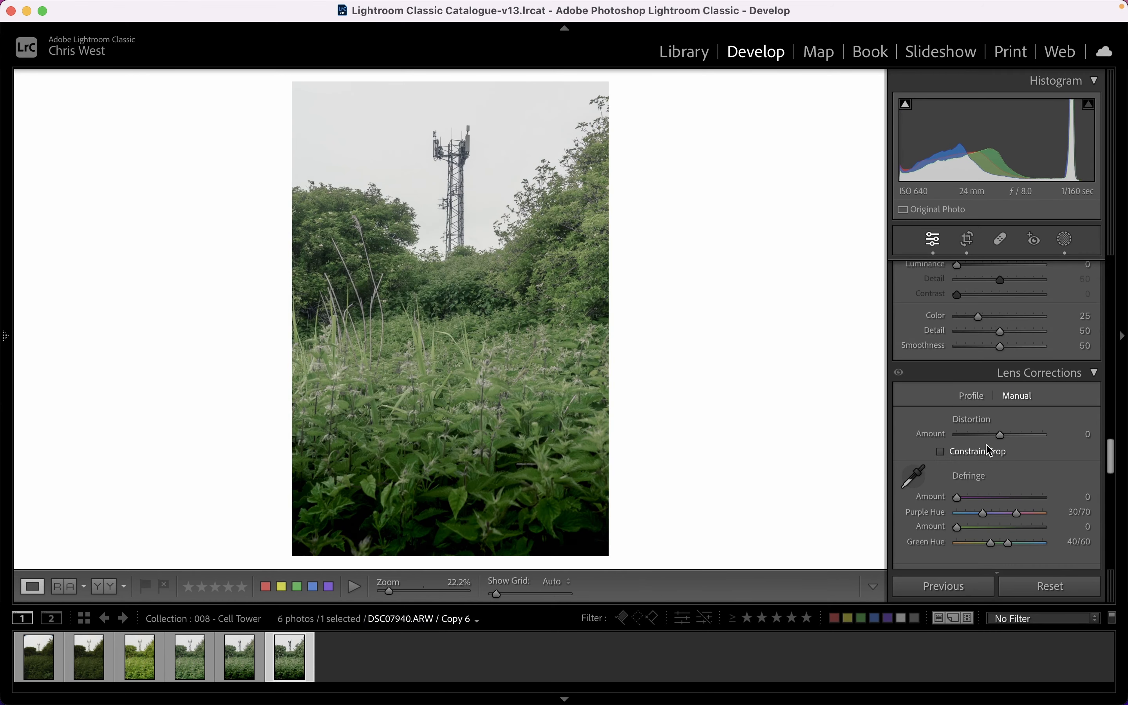
scroll(991, 448, "down", 5)
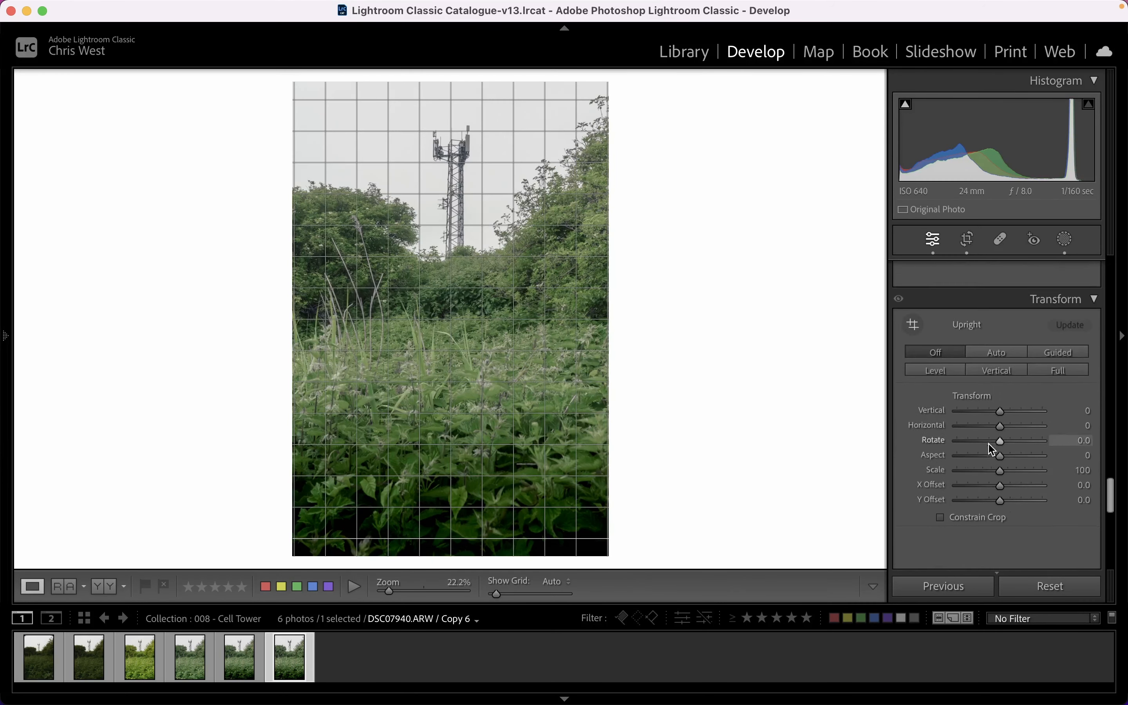
scroll(992, 450, "down", 6)
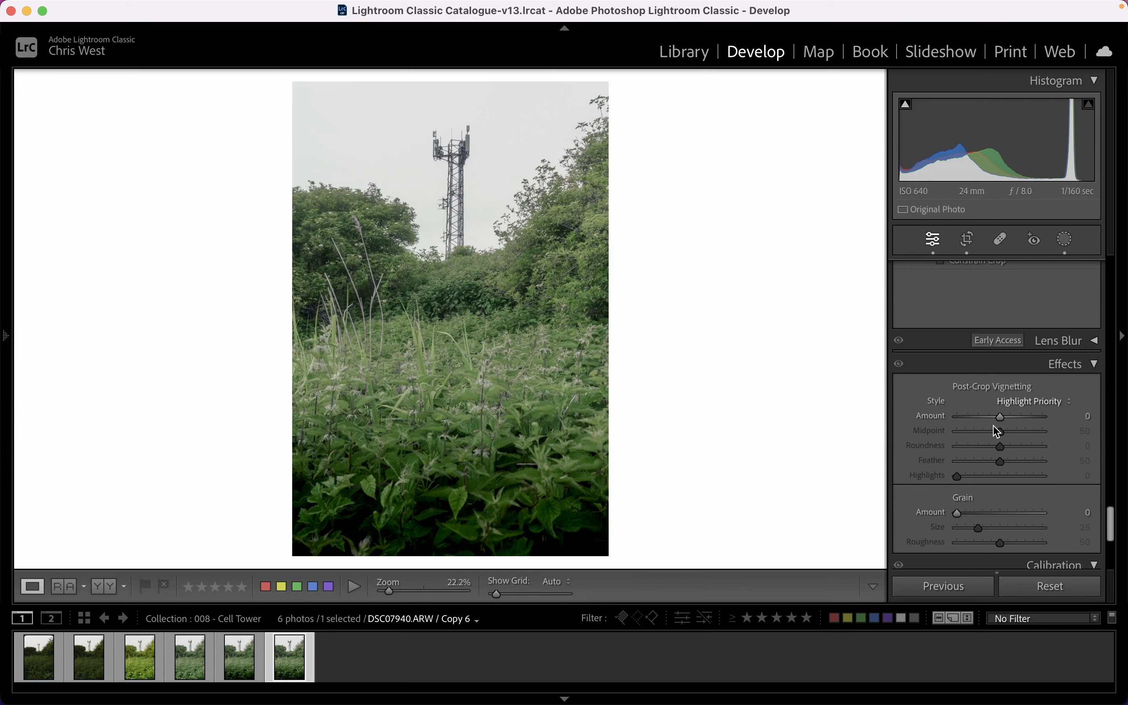
left_click_drag(1001, 416, 982, 416)
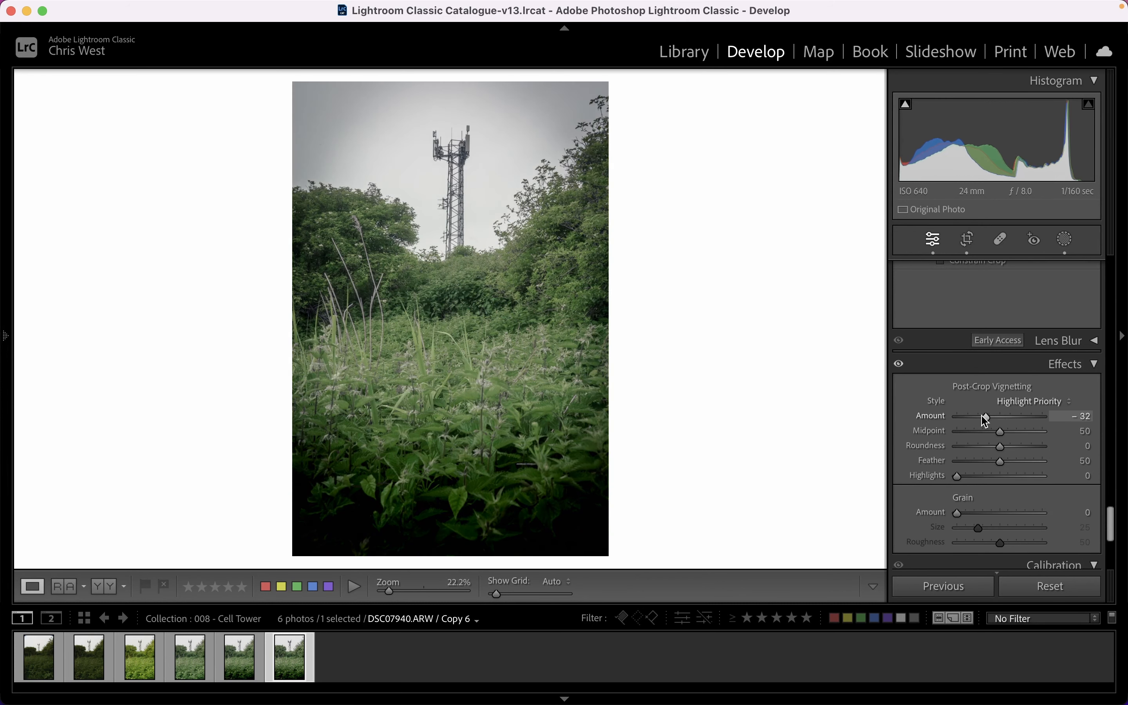
- Set the vignette's Feather to 100, Highlights to 100 and Amount to −52
left_click_drag(1002, 462, 1055, 463)
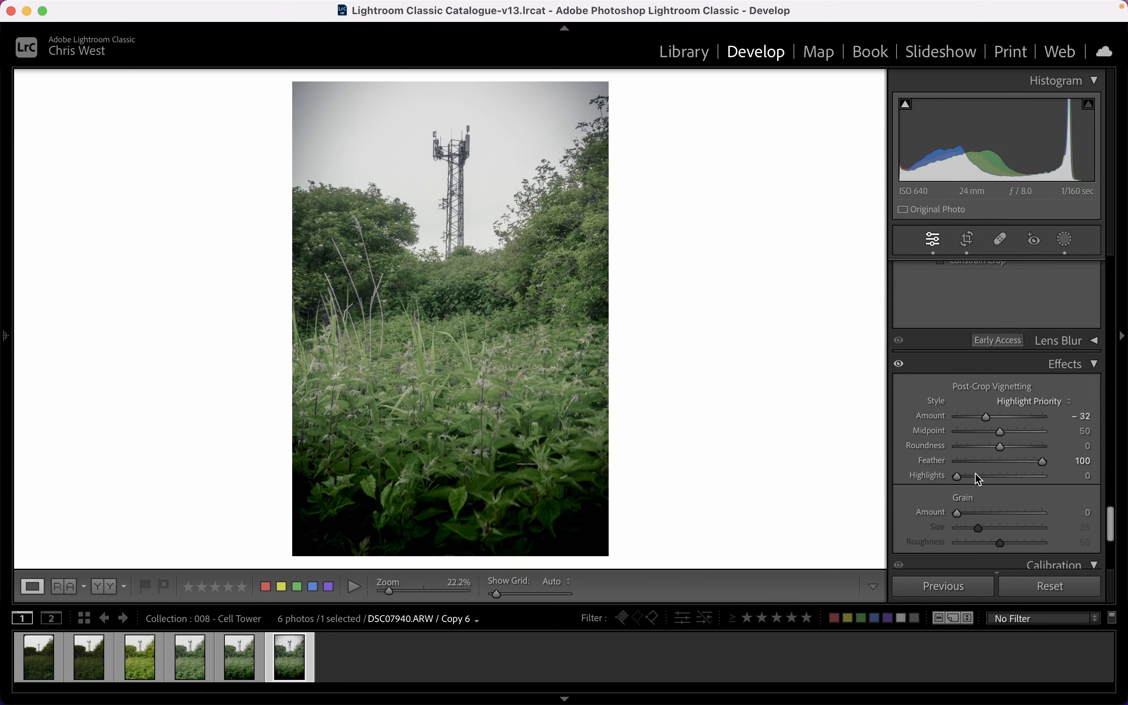
left_click_drag(958, 475, 1079, 482)
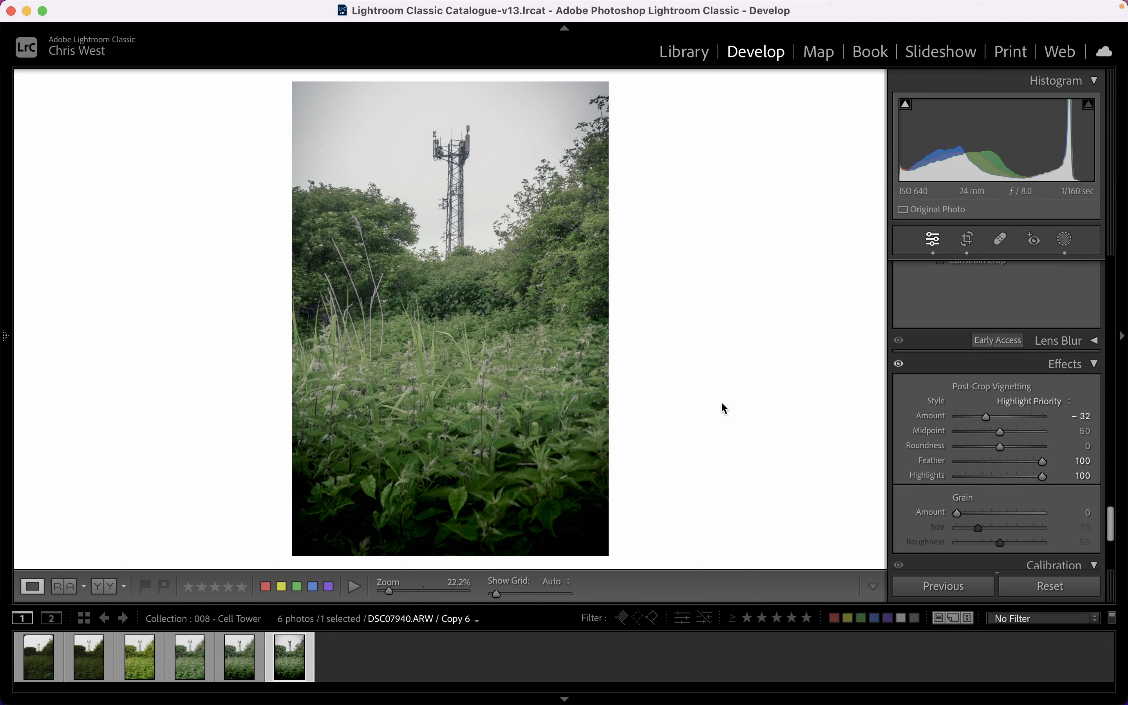
left_click_drag(985, 419, 975, 420)
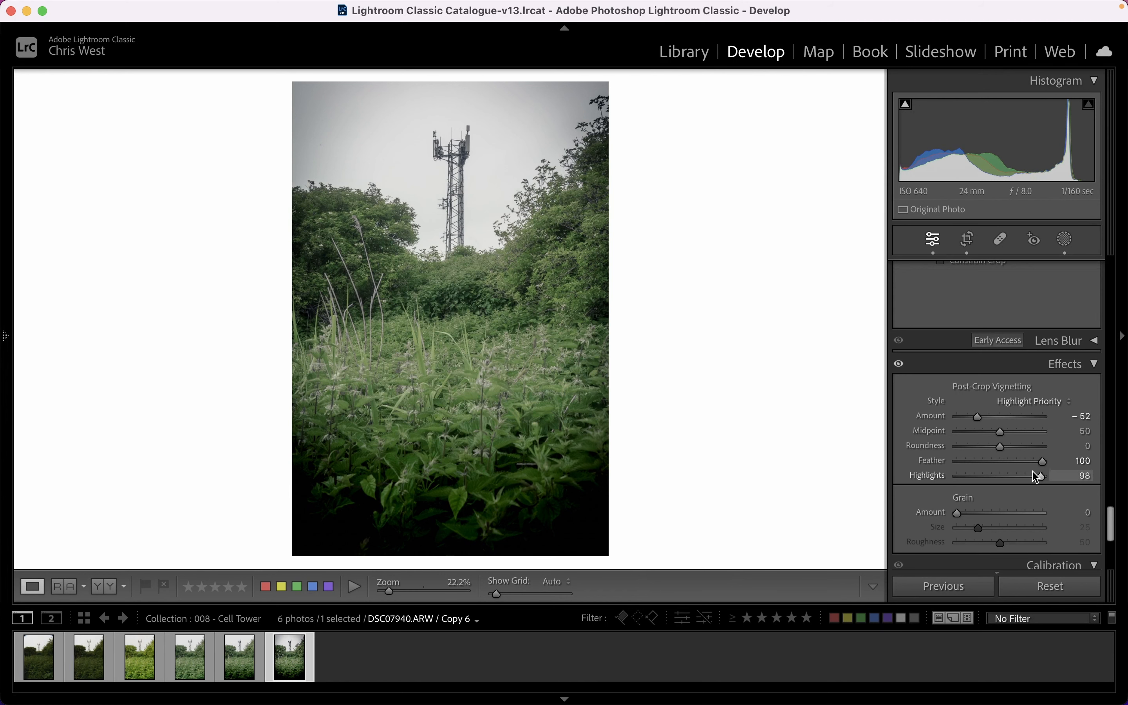
- Try the vignette with Highlights at 0, restore Highlights to 100 and set the vignette Amount to −54
left_click_drag(1038, 475, 871, 469)
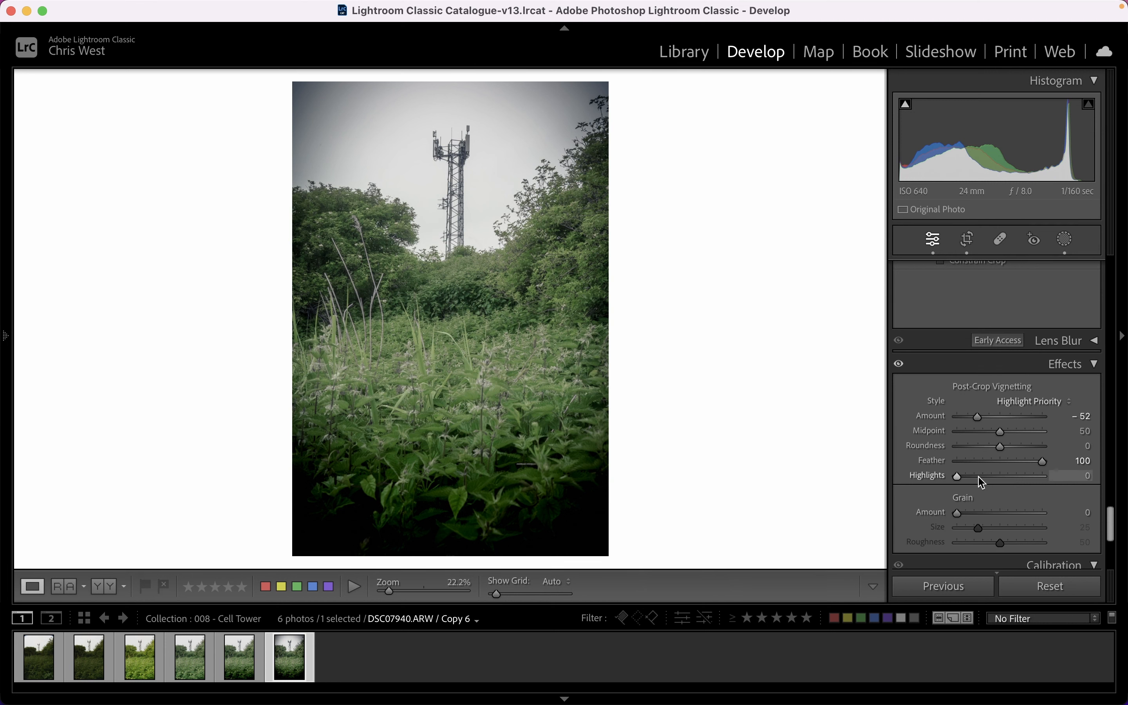
left_click_drag(959, 481, 1115, 468)
mouse_move(978, 416)
left_mouse_down()
mouse_move(995, 419)
mouse_move(977, 417)
left_mouse_up()
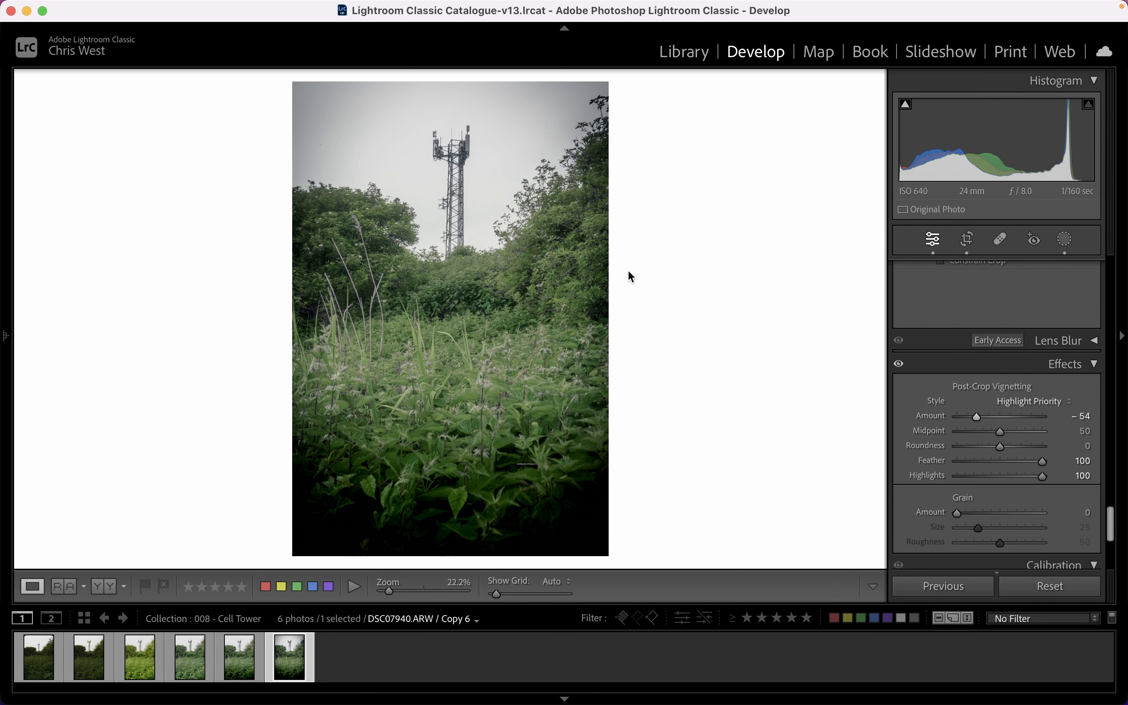
- Create a virtual copy of the vignetted photo
right_click(283, 641)
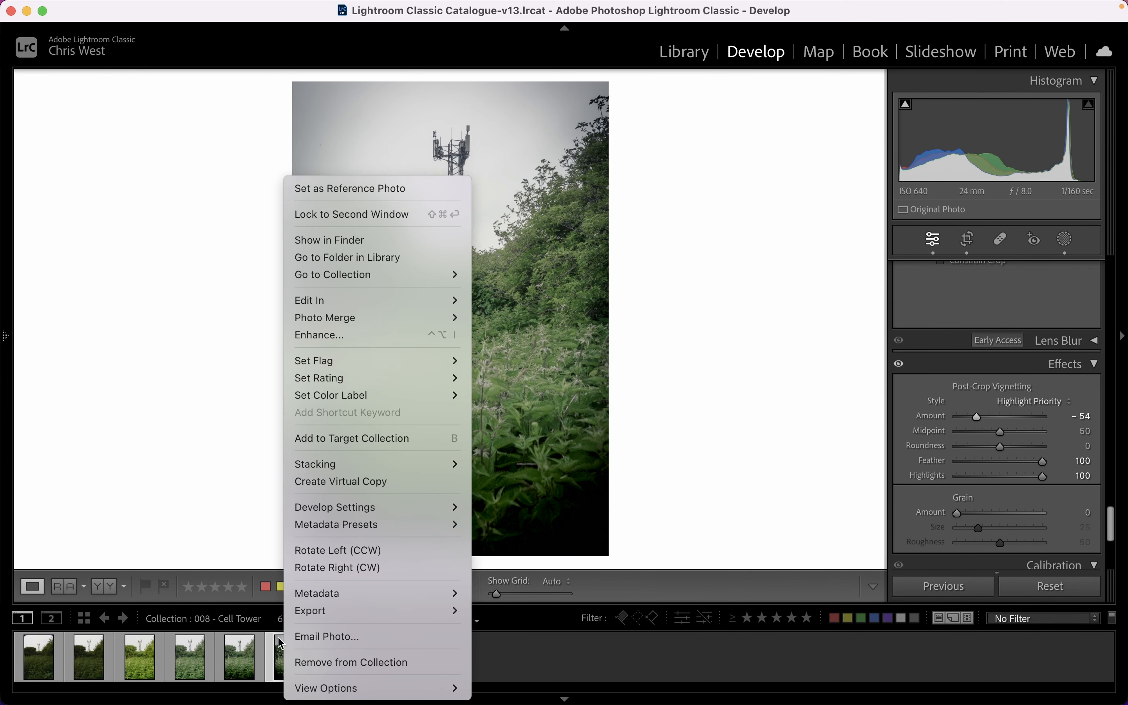
left_click(362, 483)
key("super+apostrophe")
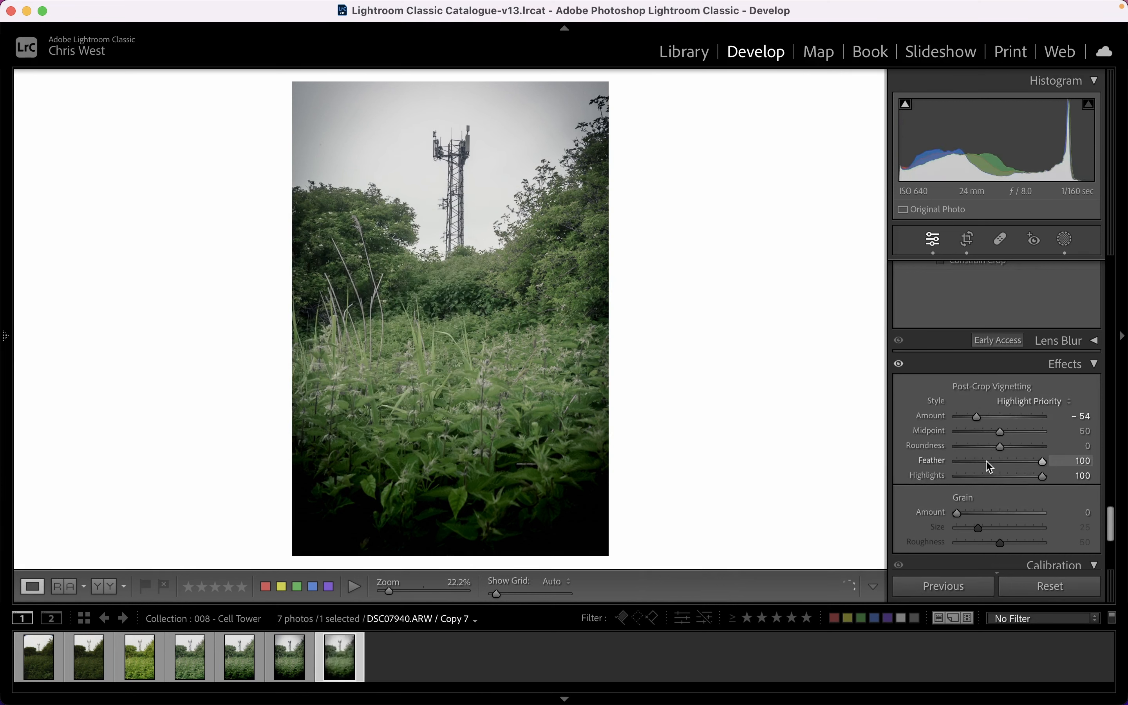
- Raise the tone curve's black point to input 49, output 49, and compare the result with the previous copy
scroll(988, 461, "up", 5)
scroll(995, 450, "up", 10)
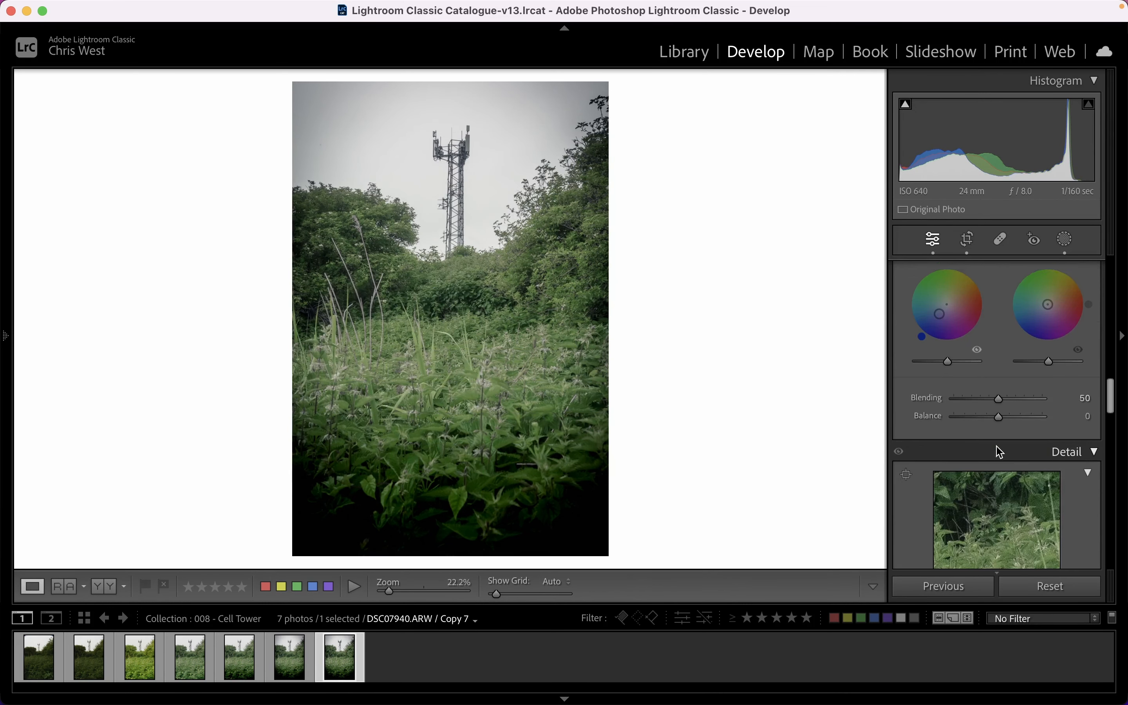
scroll(996, 447, "down", 4)
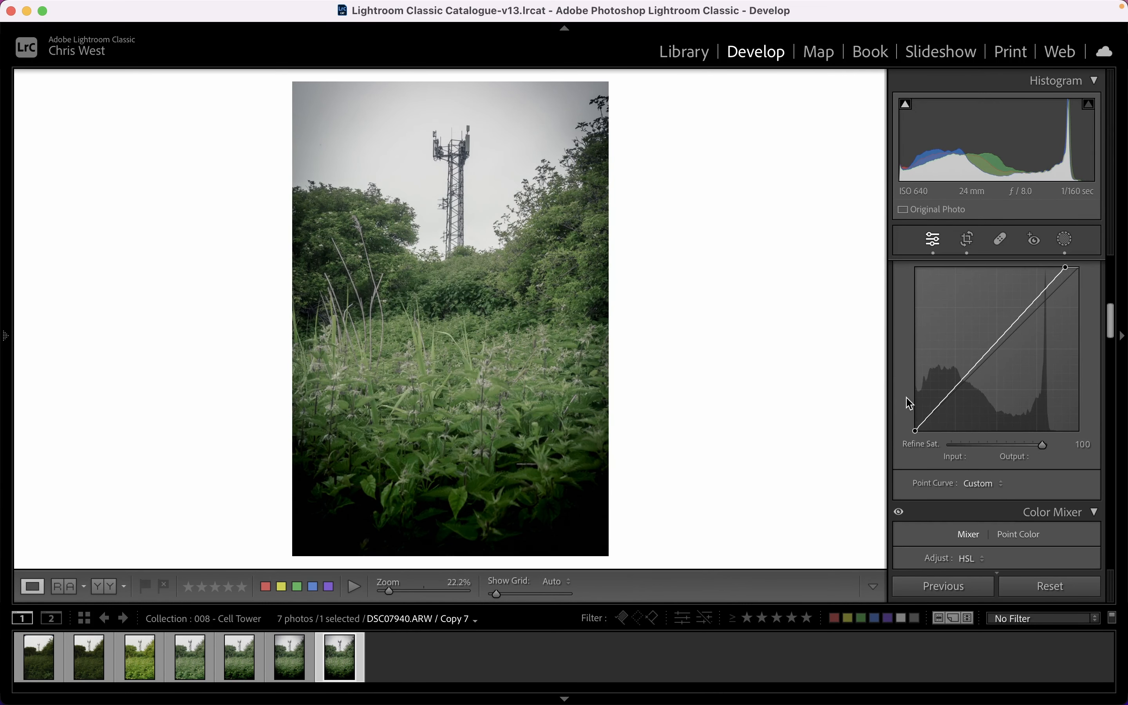
left_click_drag(914, 428, 945, 401)
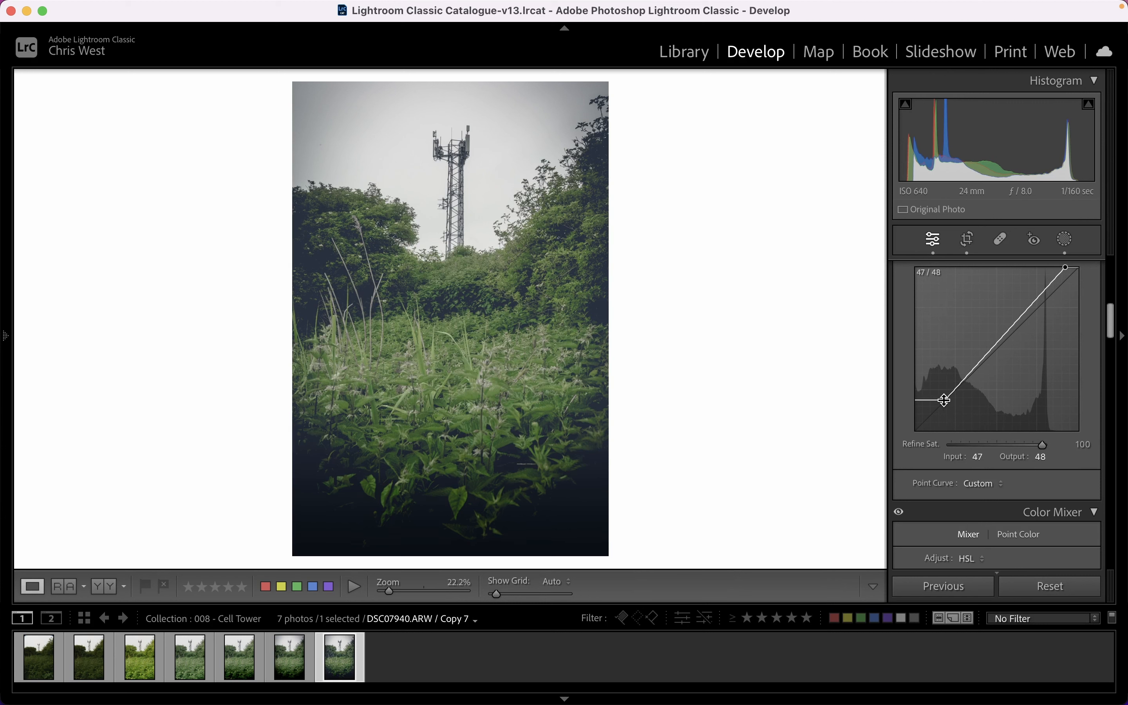
left_click_drag(944, 402, 946, 401)
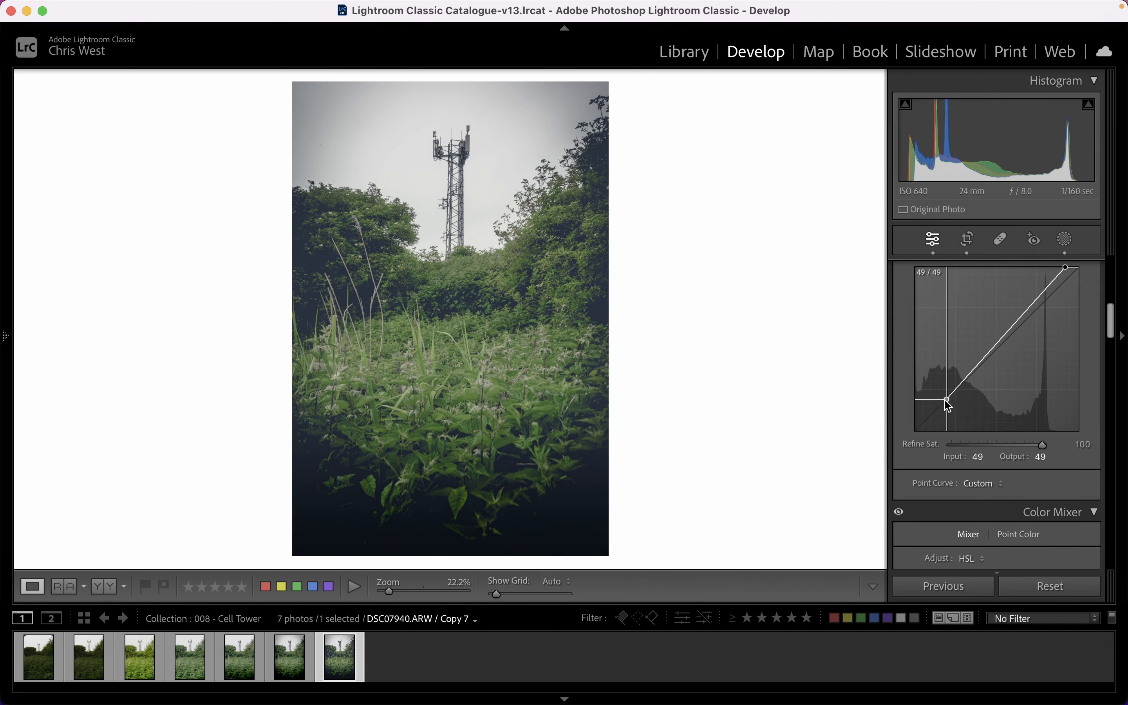
left_click(289, 668)
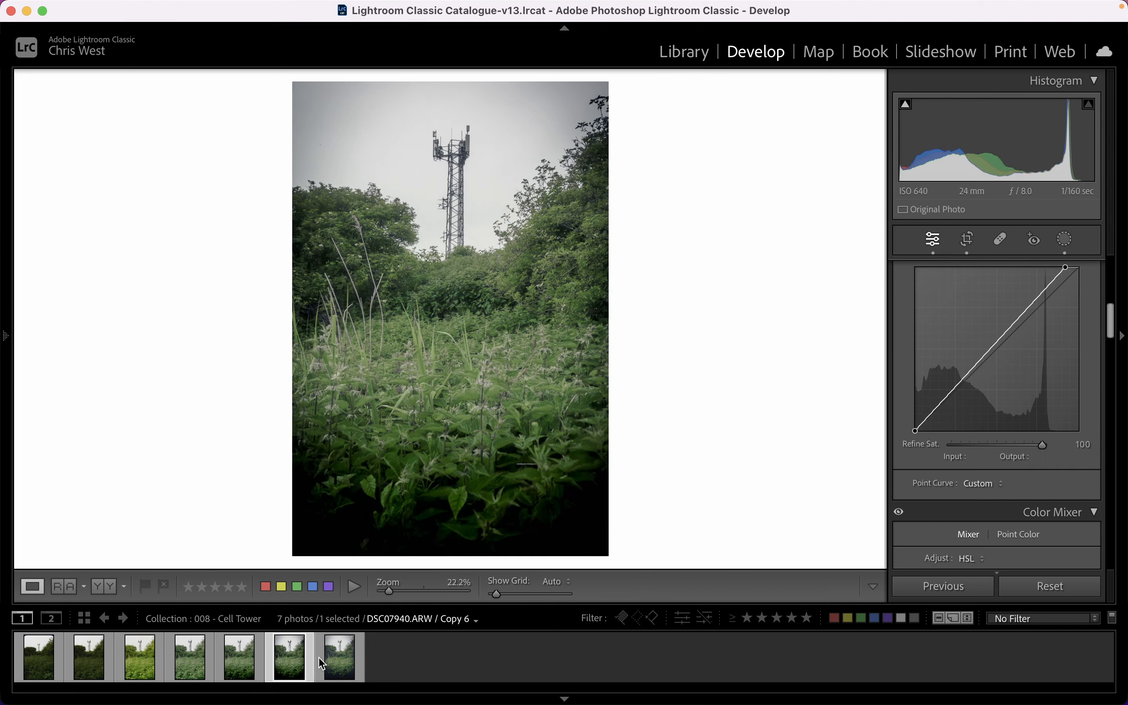
left_click(333, 663)
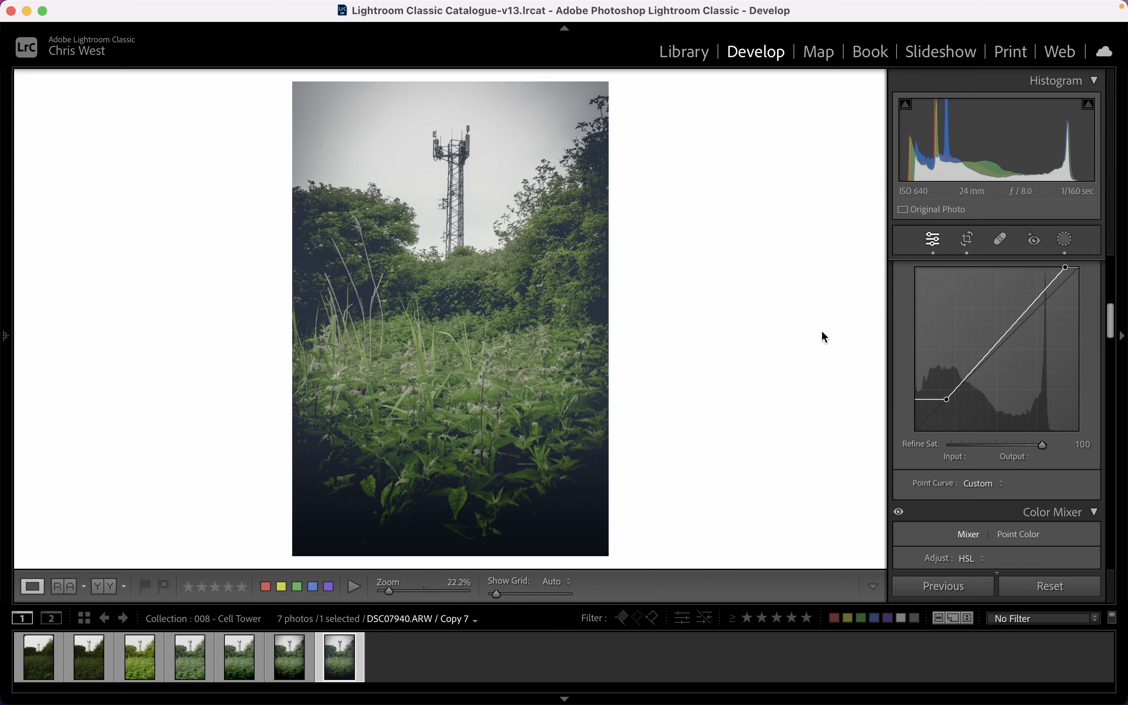
- Create a virtual copy of the photo with faded blacks and set its Clarity to +52
right_click(339, 671)
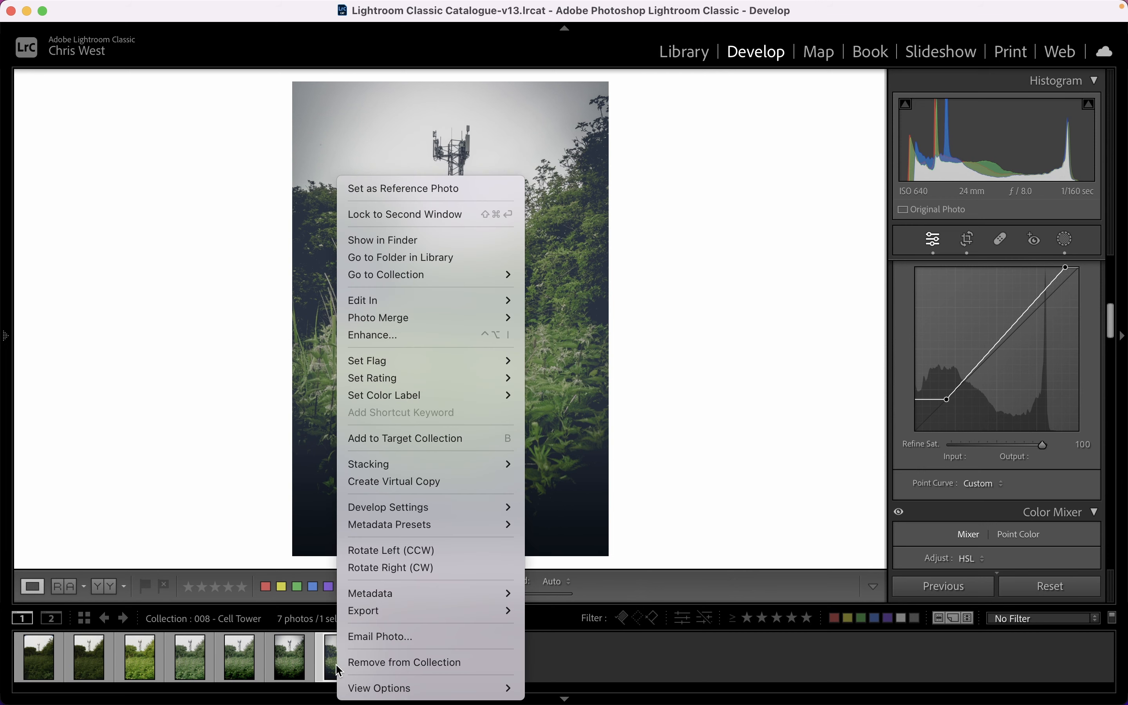
left_click(432, 483)
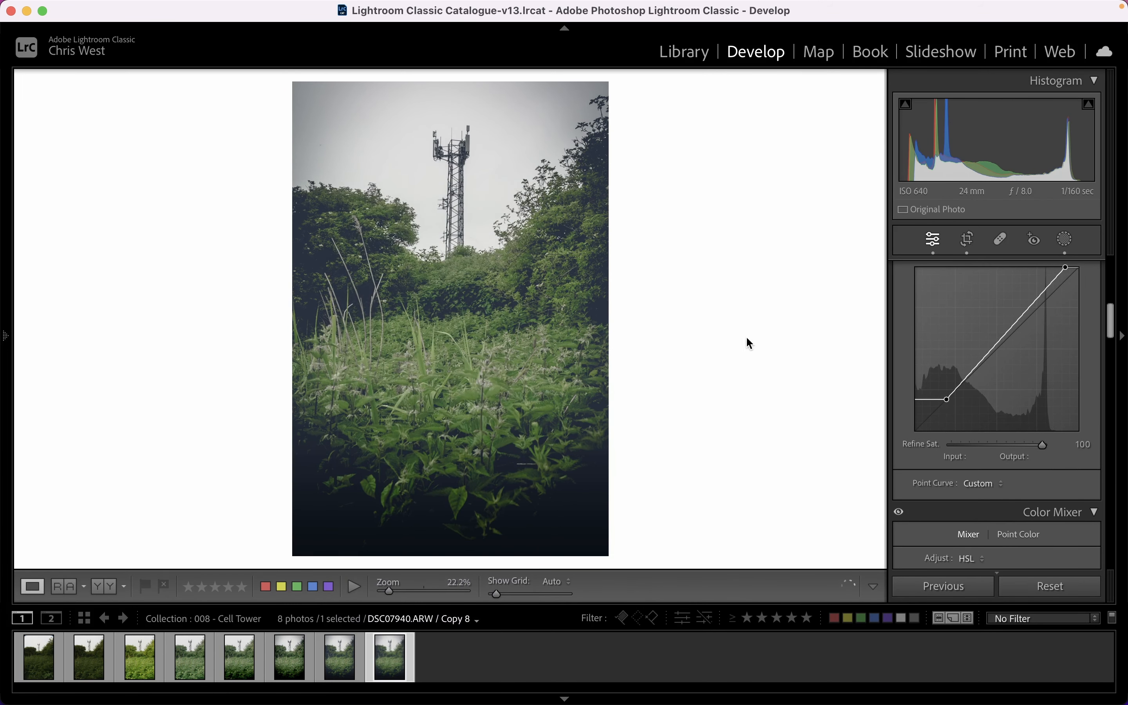
scroll(1026, 379, "up", 10)
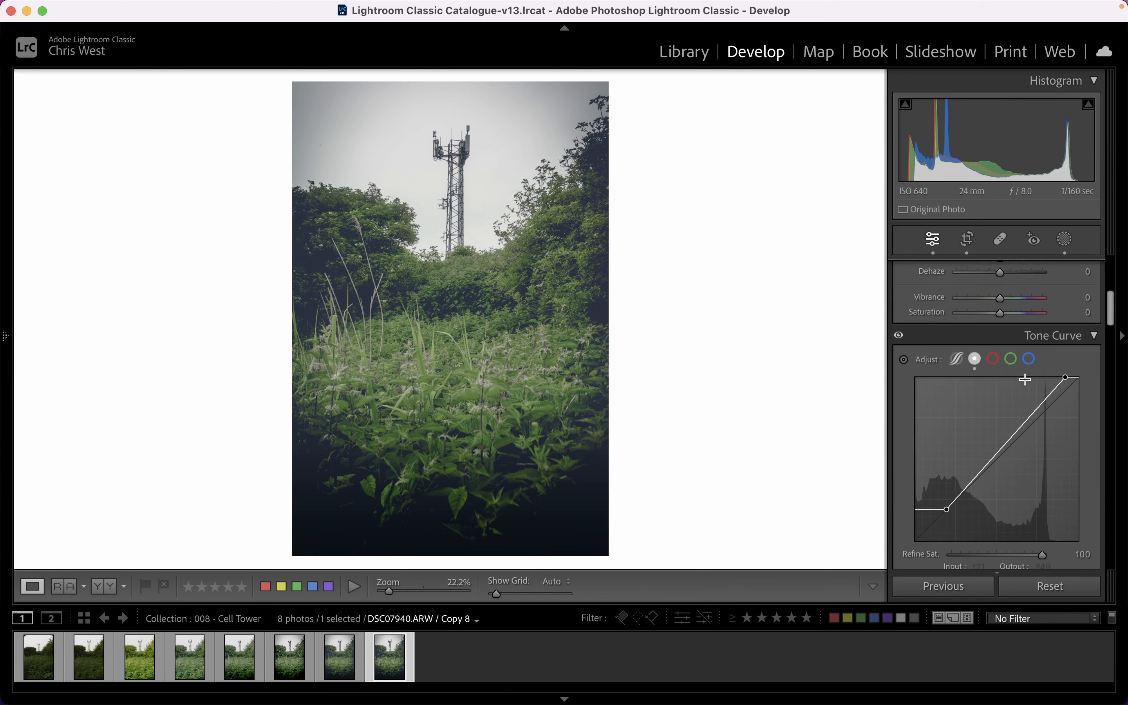
scroll(1037, 415, "down", 3)
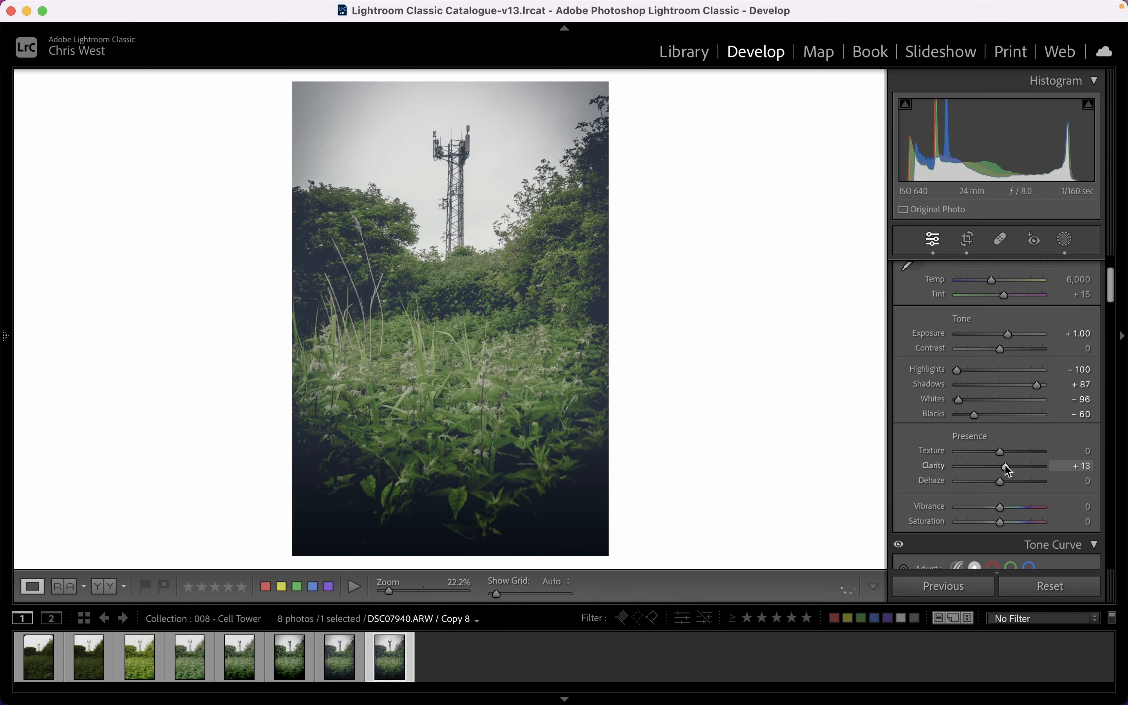
mouse_move(1007, 470)
left_mouse_down()
mouse_move(1035, 471)
mouse_move(1008, 471)
mouse_move(1023, 472)
left_mouse_up()
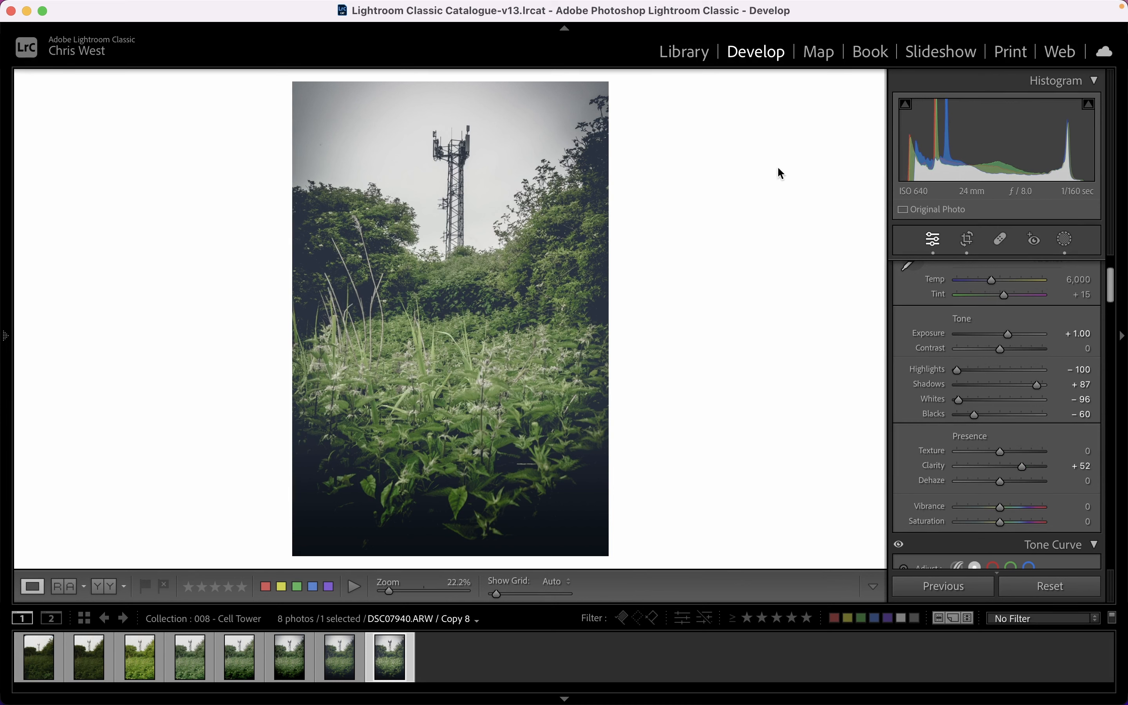
- Create a virtual copy of the clarity version and set its lens profile correction Distortion to 0
right_click(394, 659)
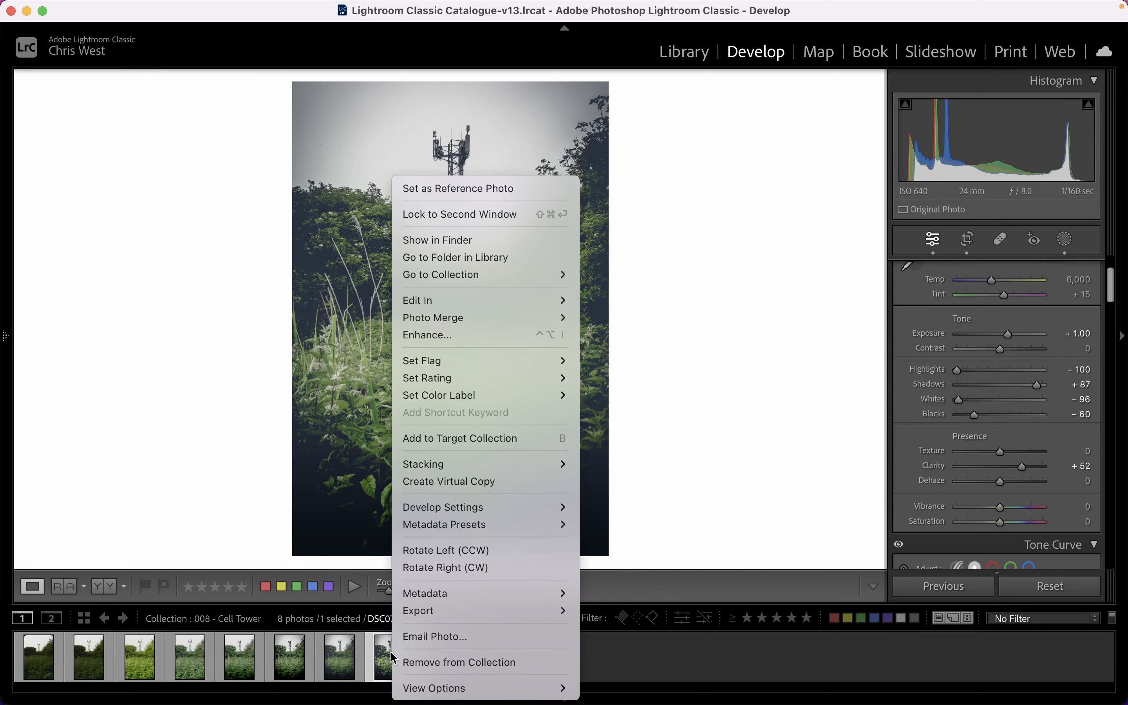
left_click(508, 483)
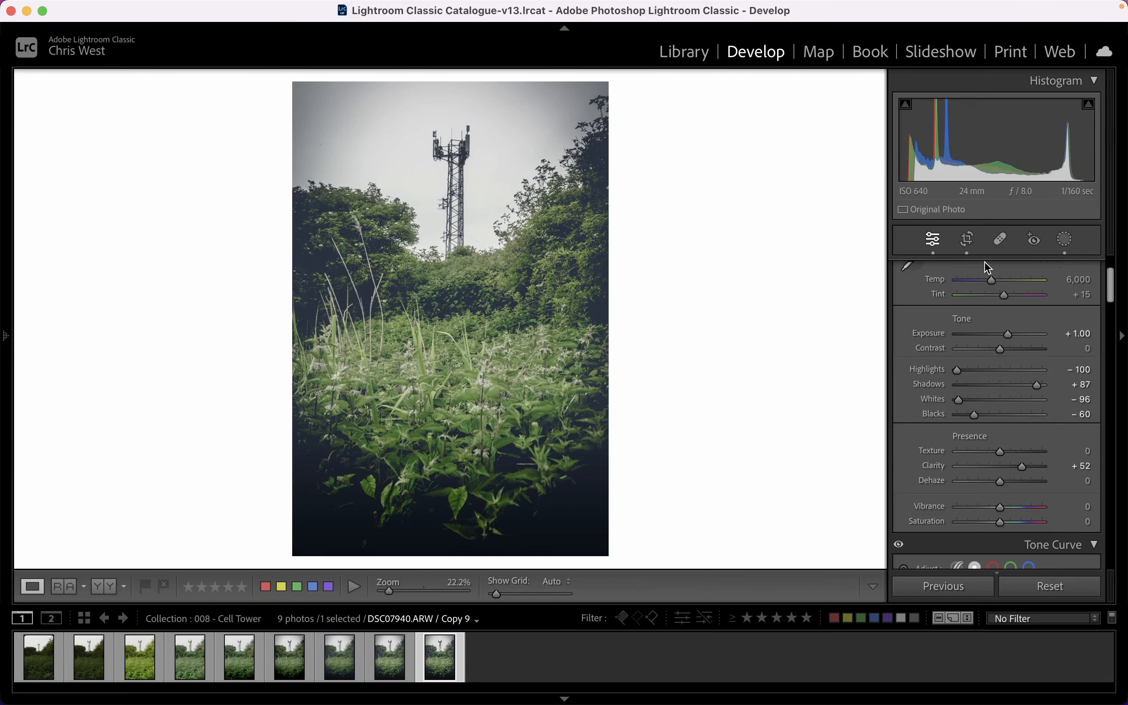
scroll(1012, 452, "down", 10)
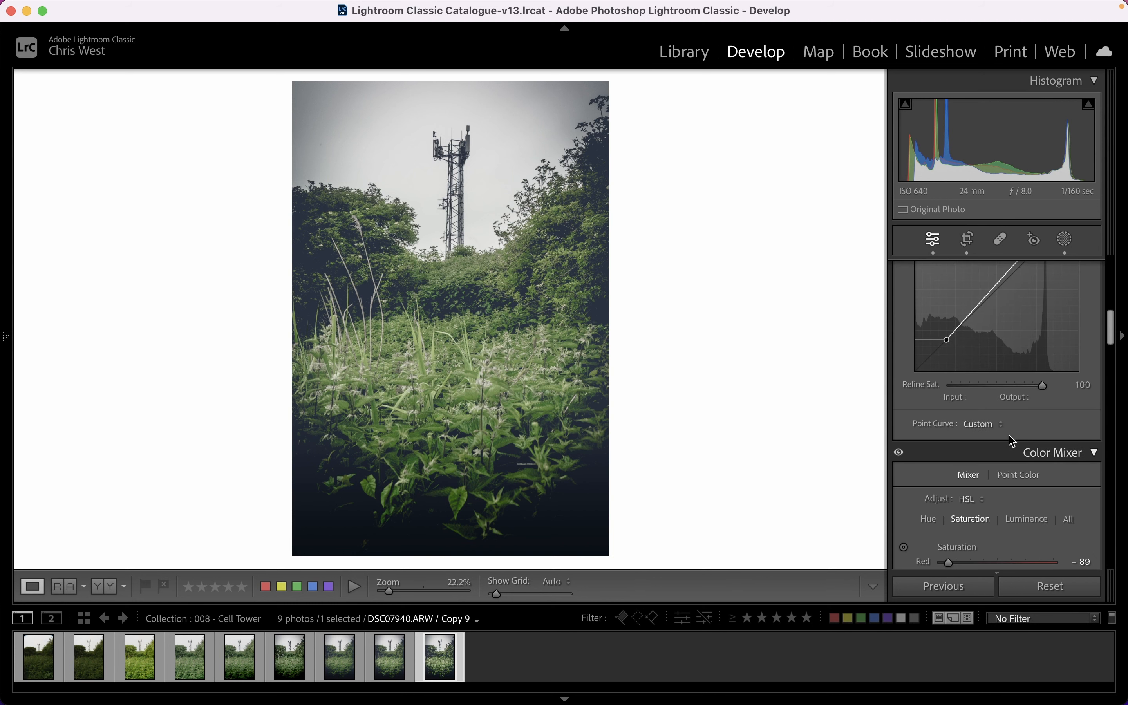
scroll(1014, 433, "down", 10)
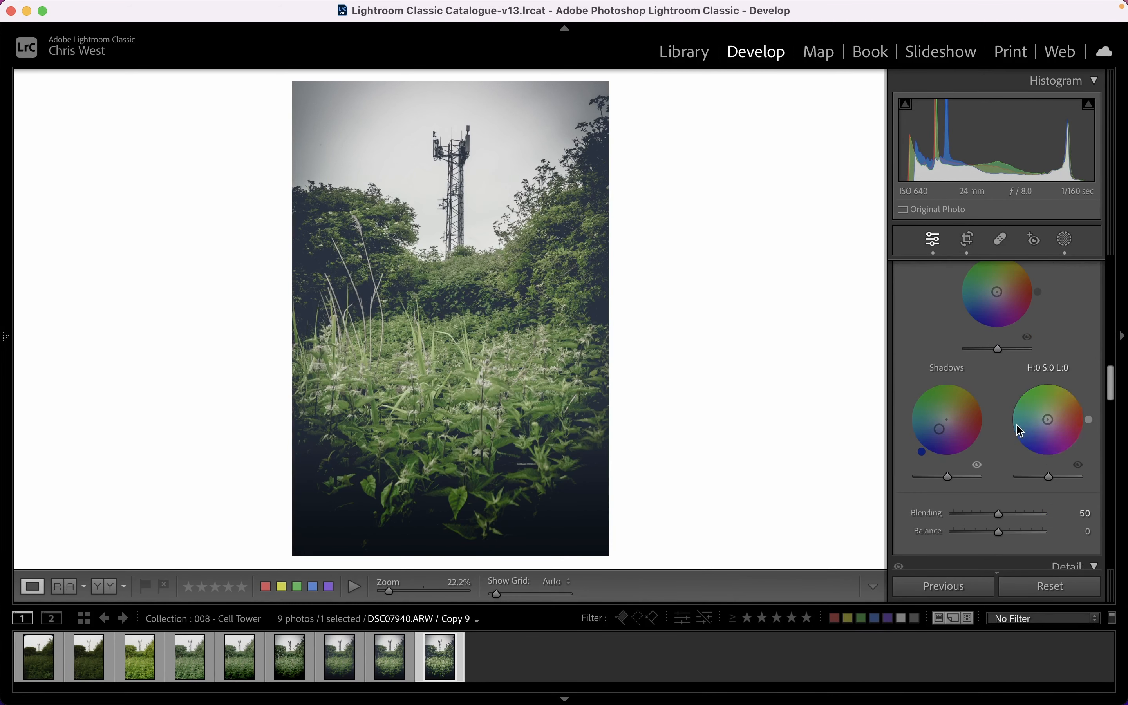
scroll(1017, 425, "down", 10)
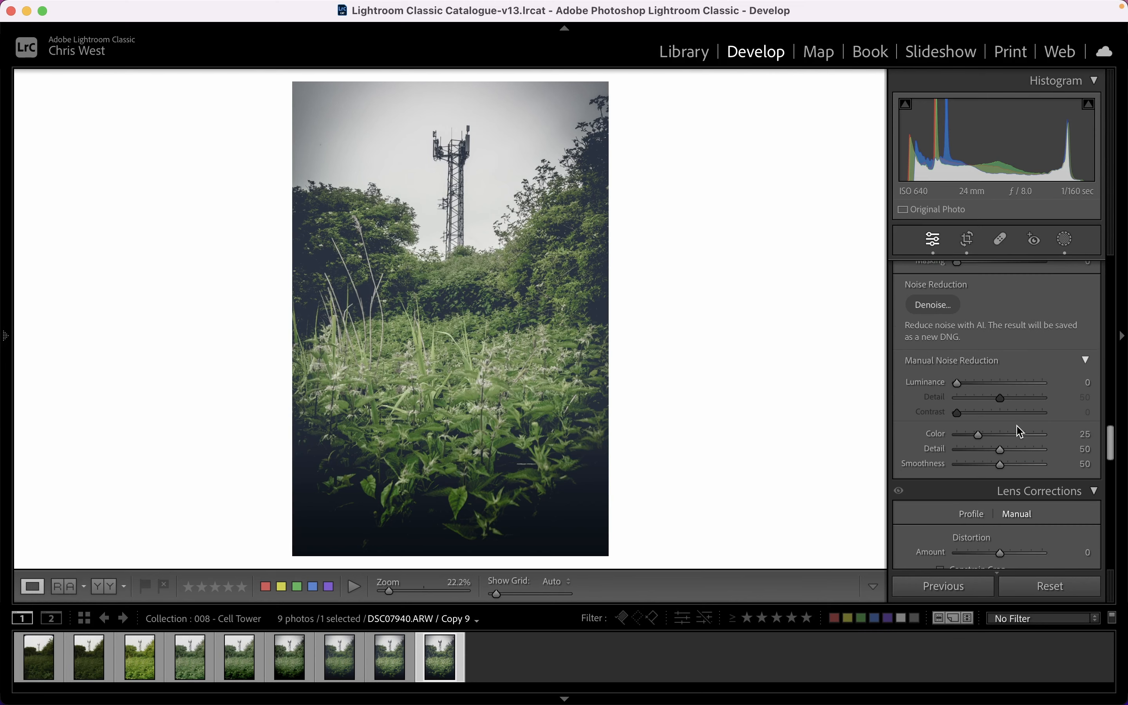
scroll(1018, 430, "down", 3)
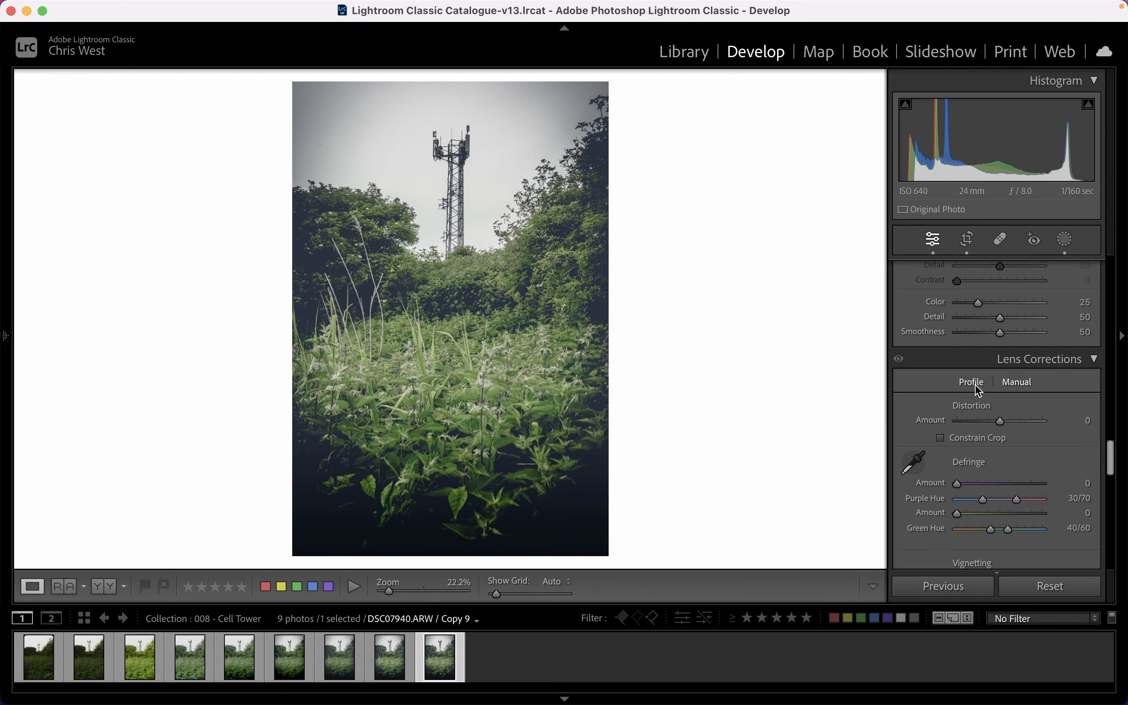
left_click(975, 384)
scroll(1026, 457, "down", 3)
left_click(997, 431)
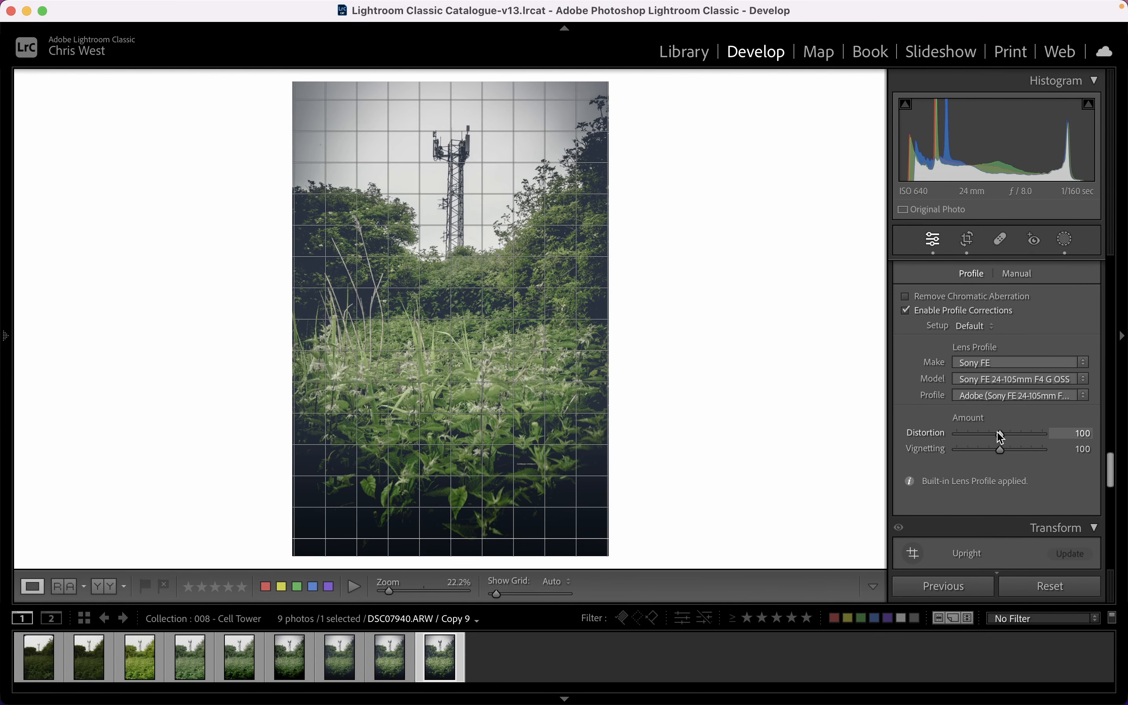
left_click_drag(1003, 439, 957, 433)
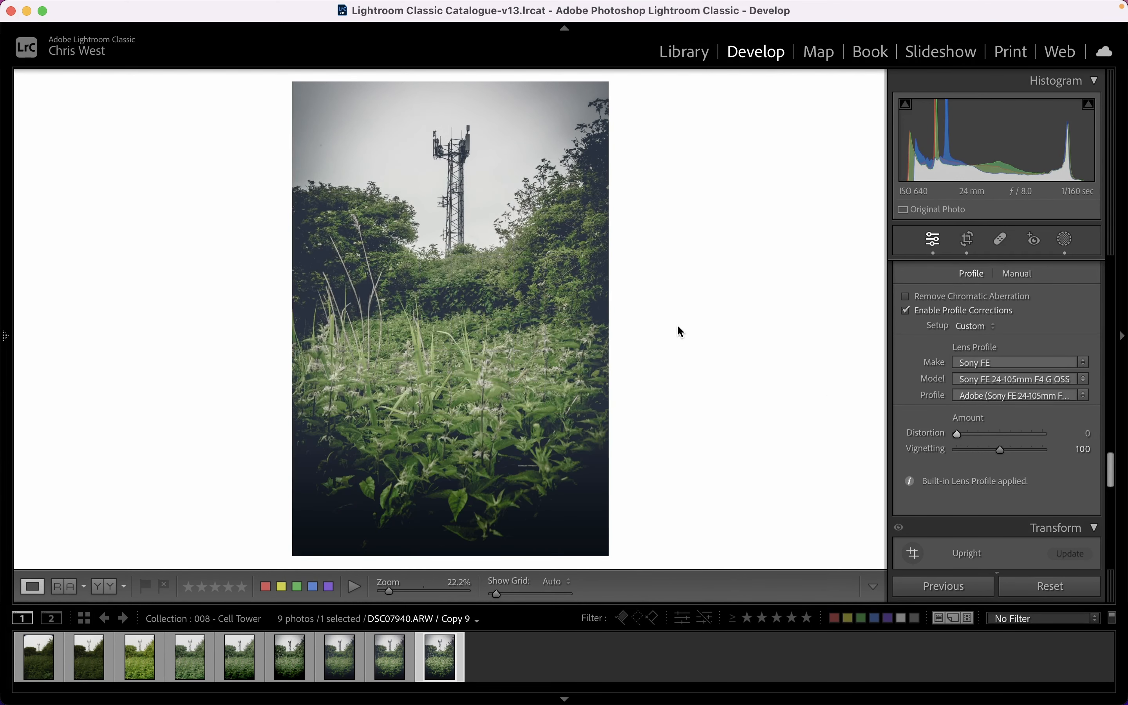
- Set the manual lens correction Distortion Amount to −3 and compare the result with the previous copy
left_click(1020, 272)
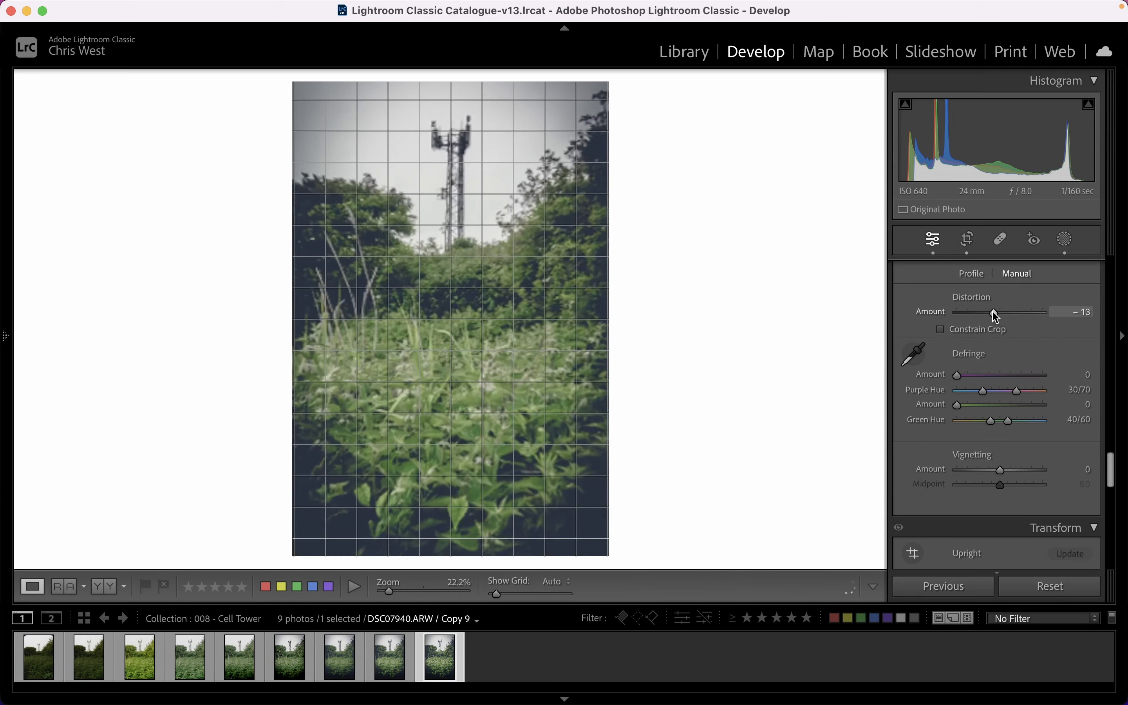
mouse_move(1001, 312)
left_mouse_down()
mouse_move(959, 313)
mouse_move(1000, 311)
left_mouse_up()
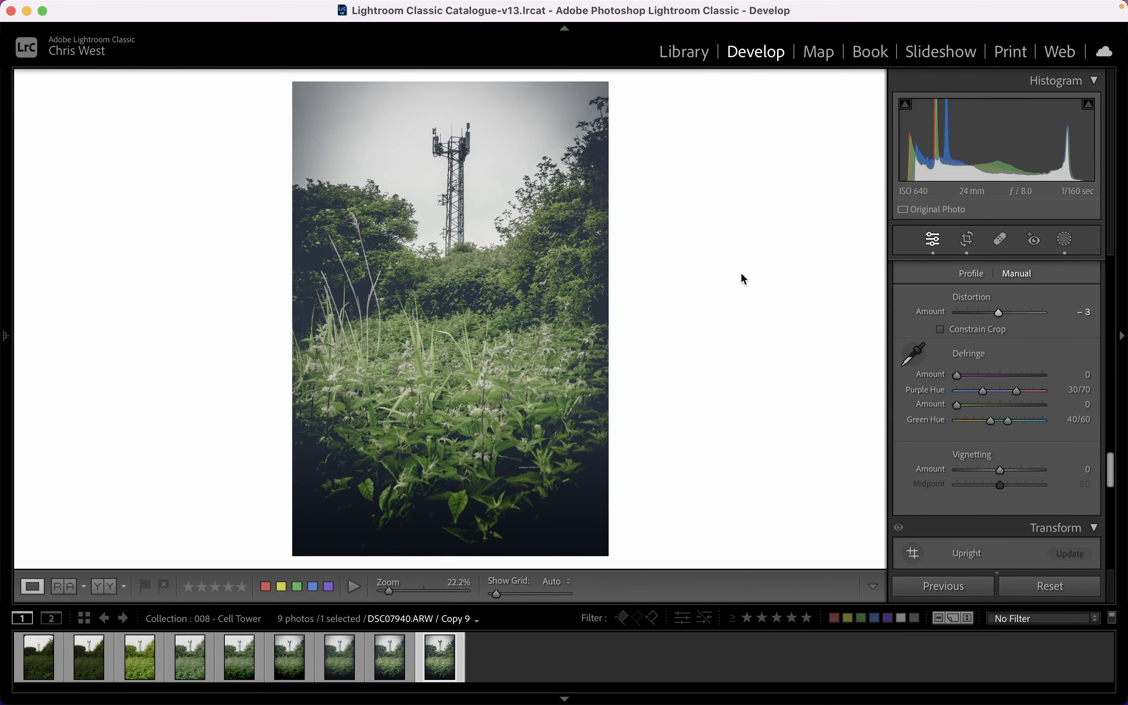
left_click(379, 663)
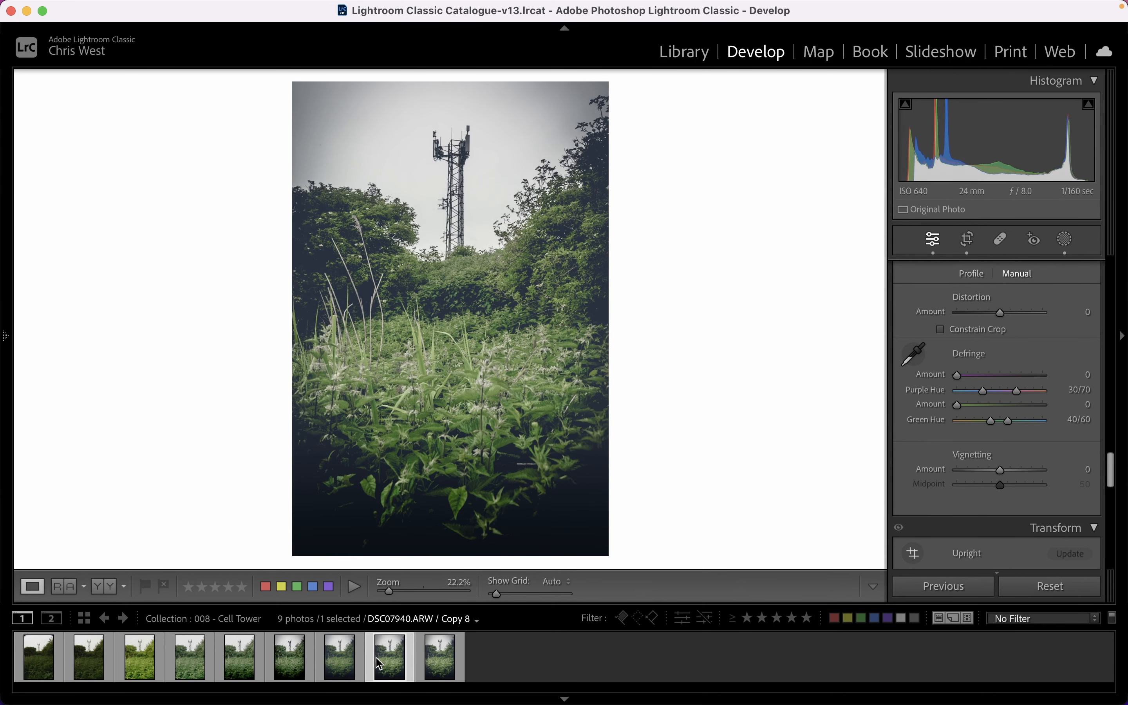
left_click(446, 661)
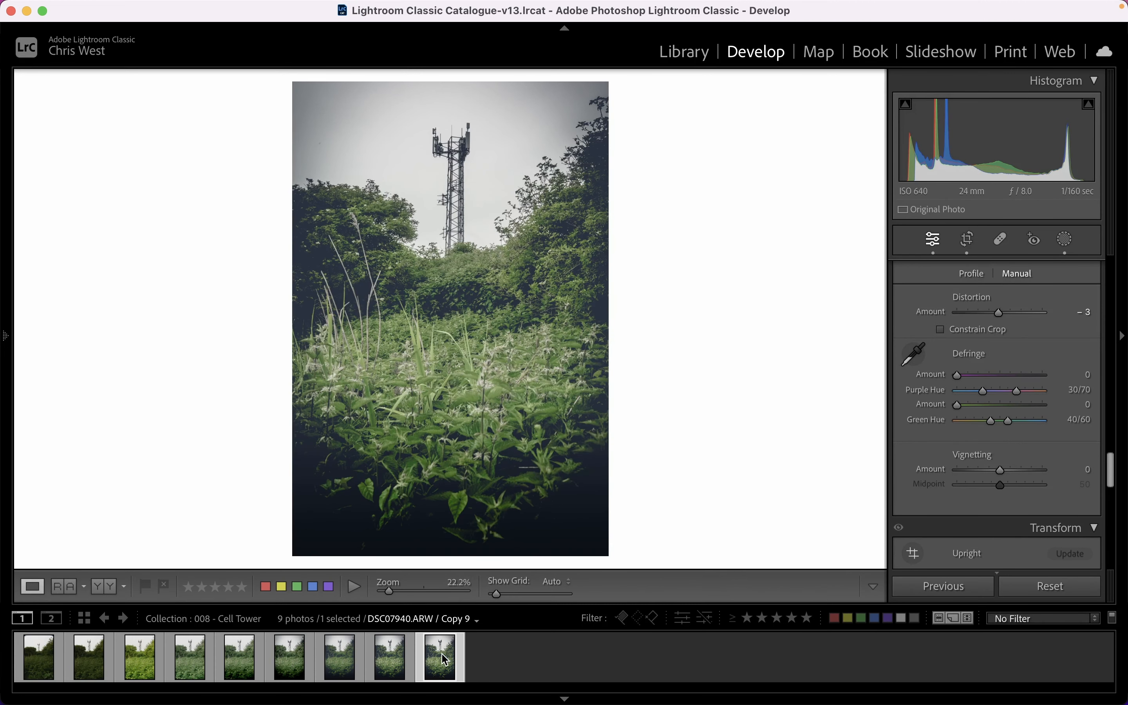
- Create a virtual copy of the distortion-corrected photo and add grain with Amount 72 and Roughness 95, checking it on the enlarged plants
right_click(424, 634)
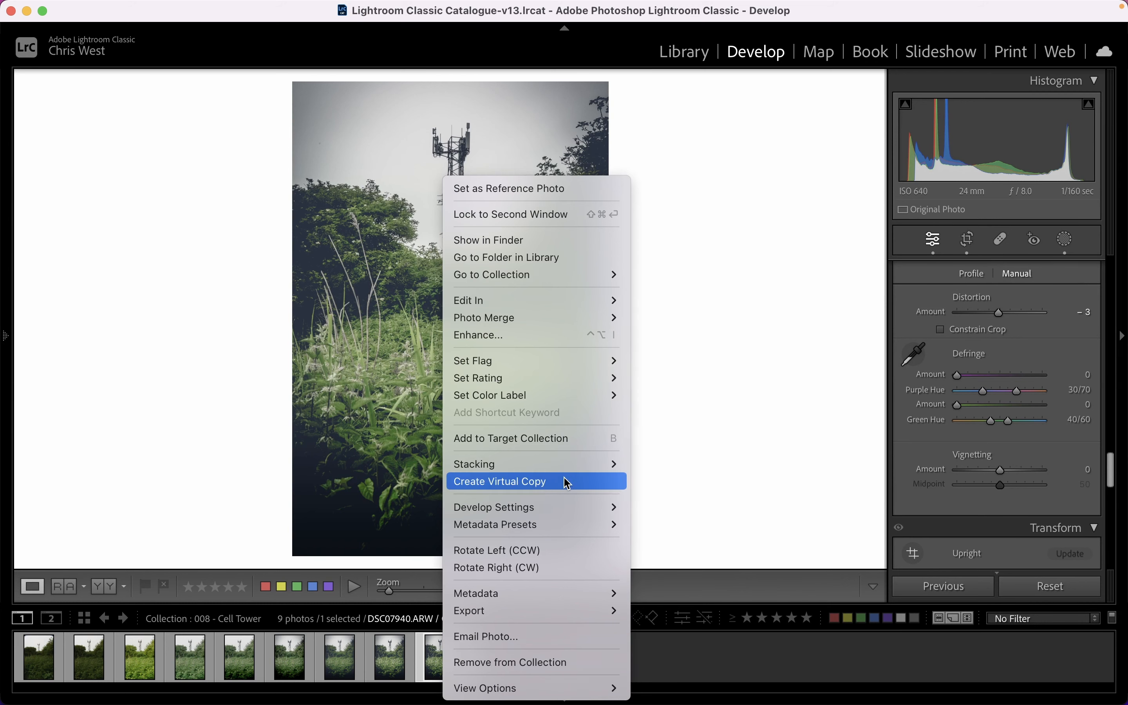
left_click(550, 482)
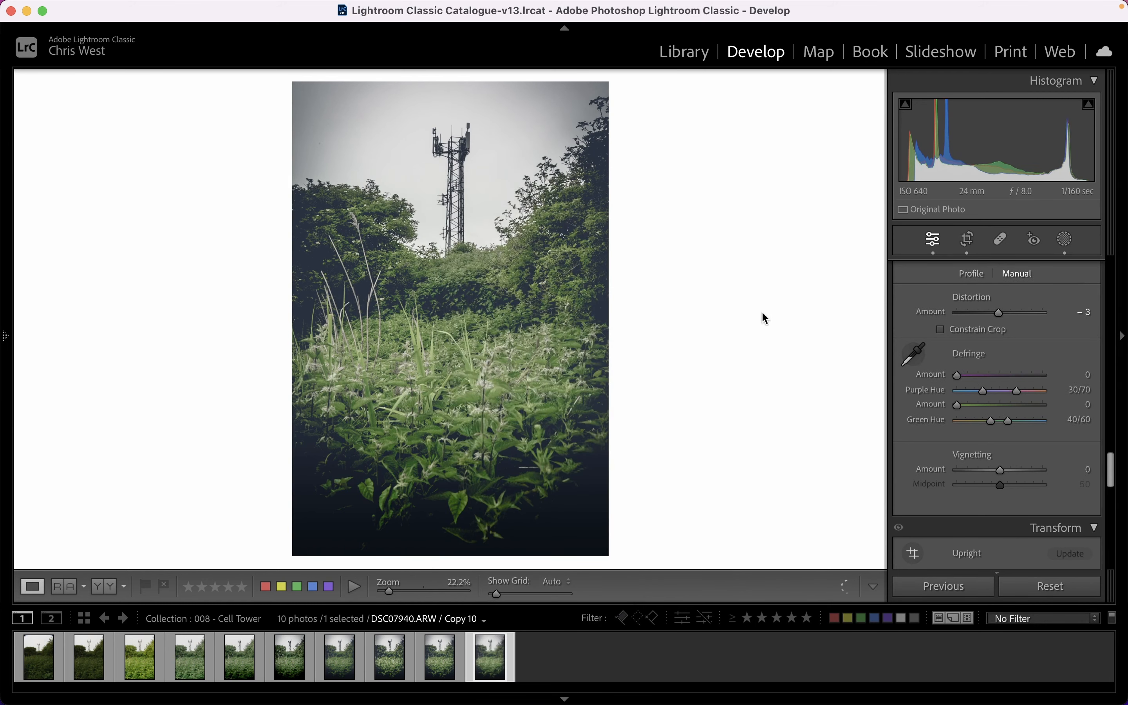
scroll(953, 433, "down", 15)
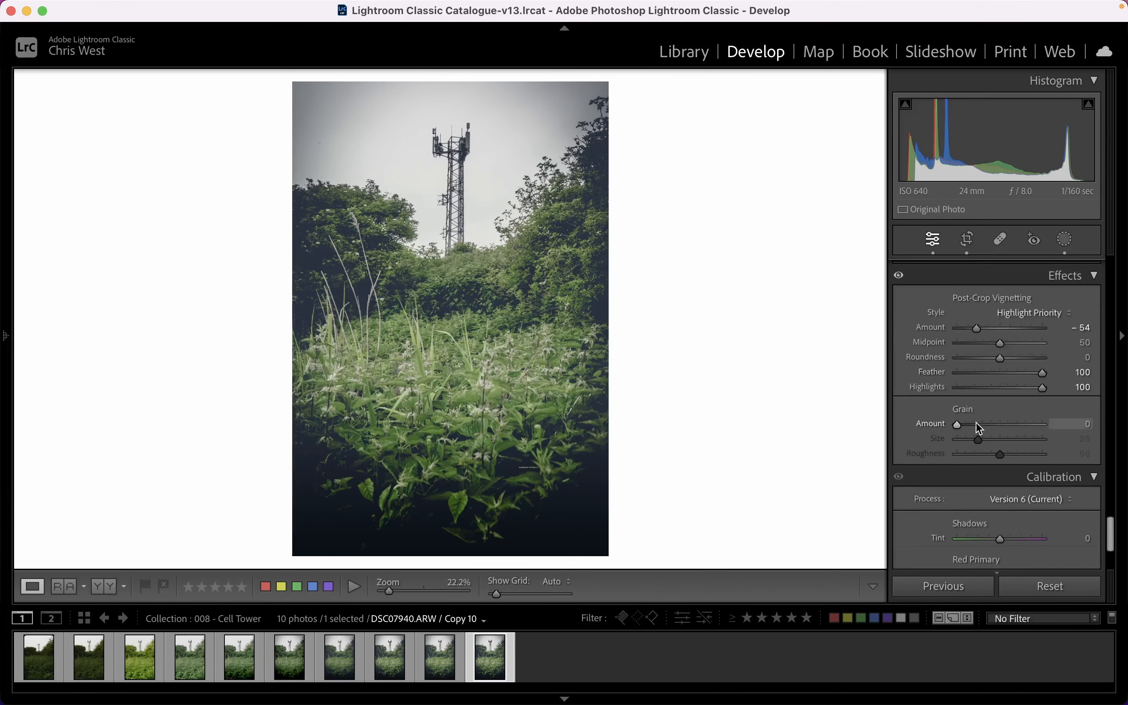
scroll(1014, 409, "down", 5)
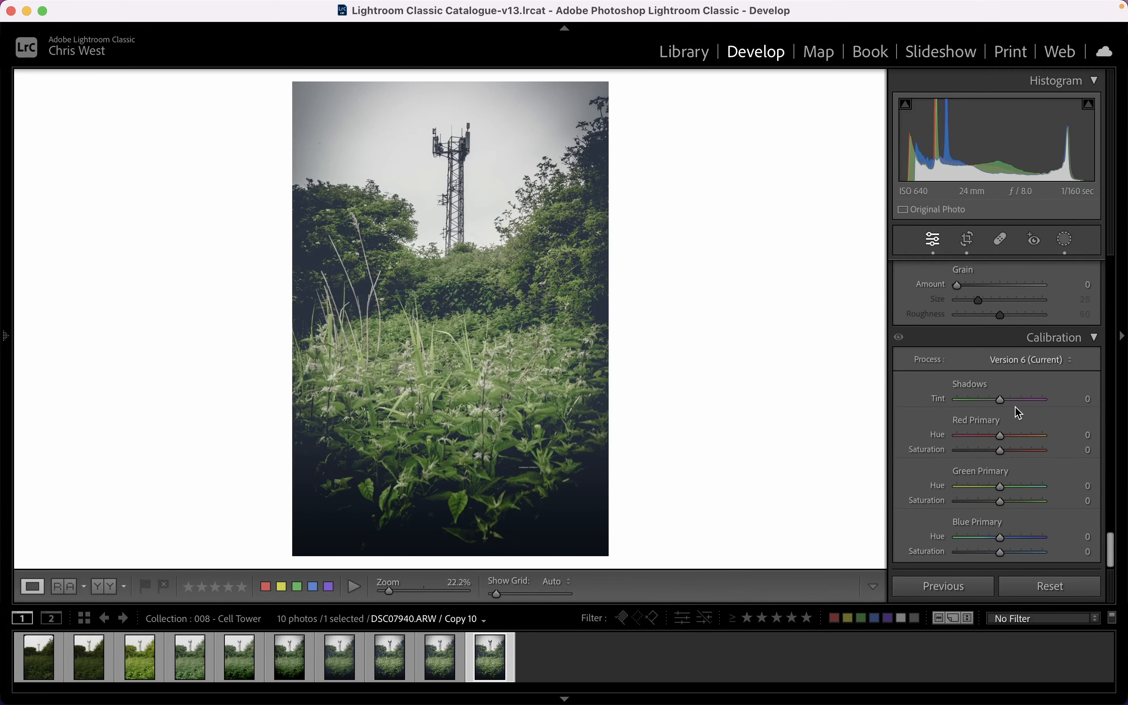
scroll(1019, 413, "up", 4)
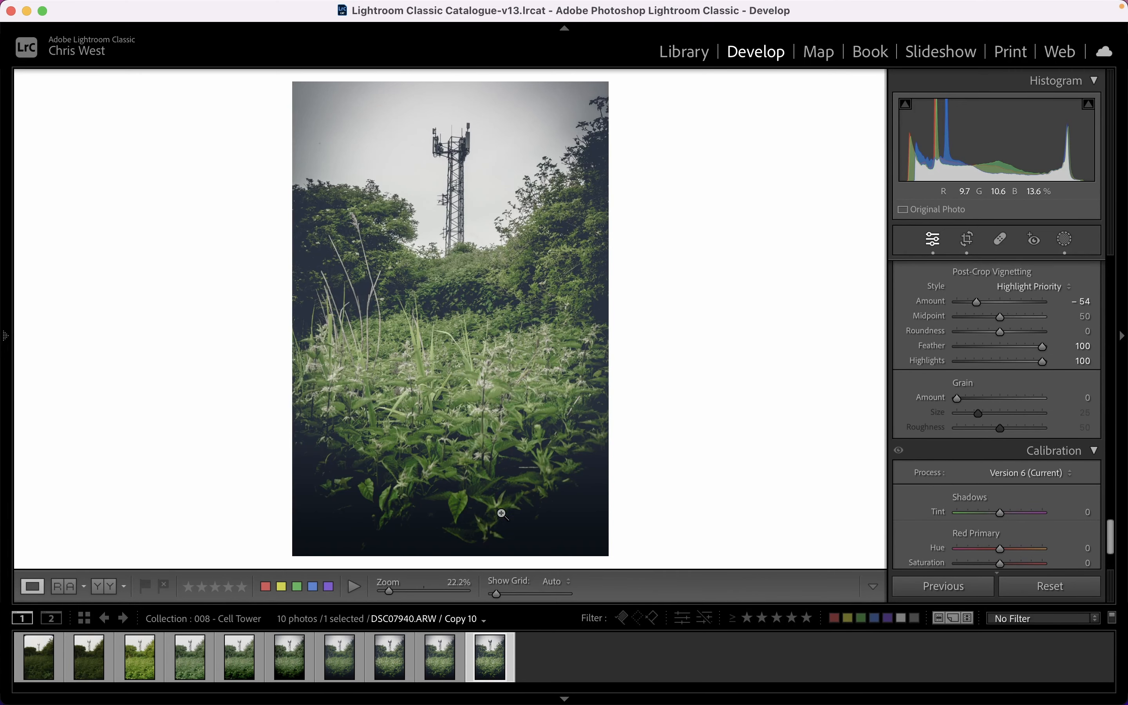
left_click(456, 516)
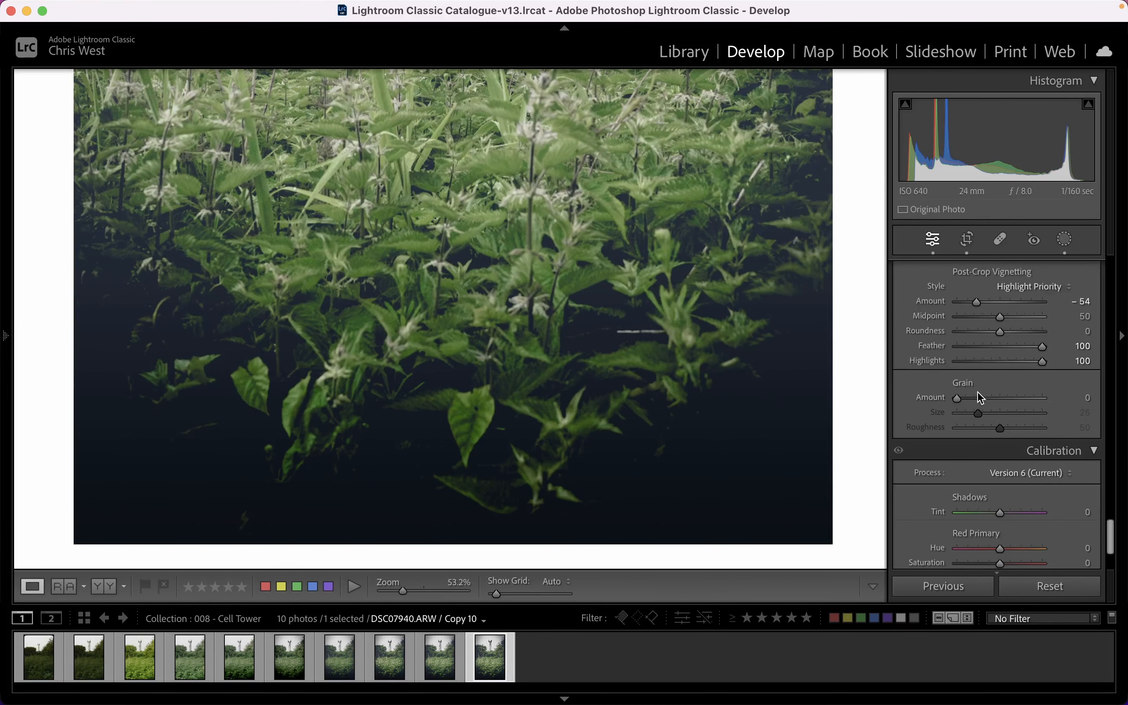
left_click_drag(959, 399, 1041, 430)
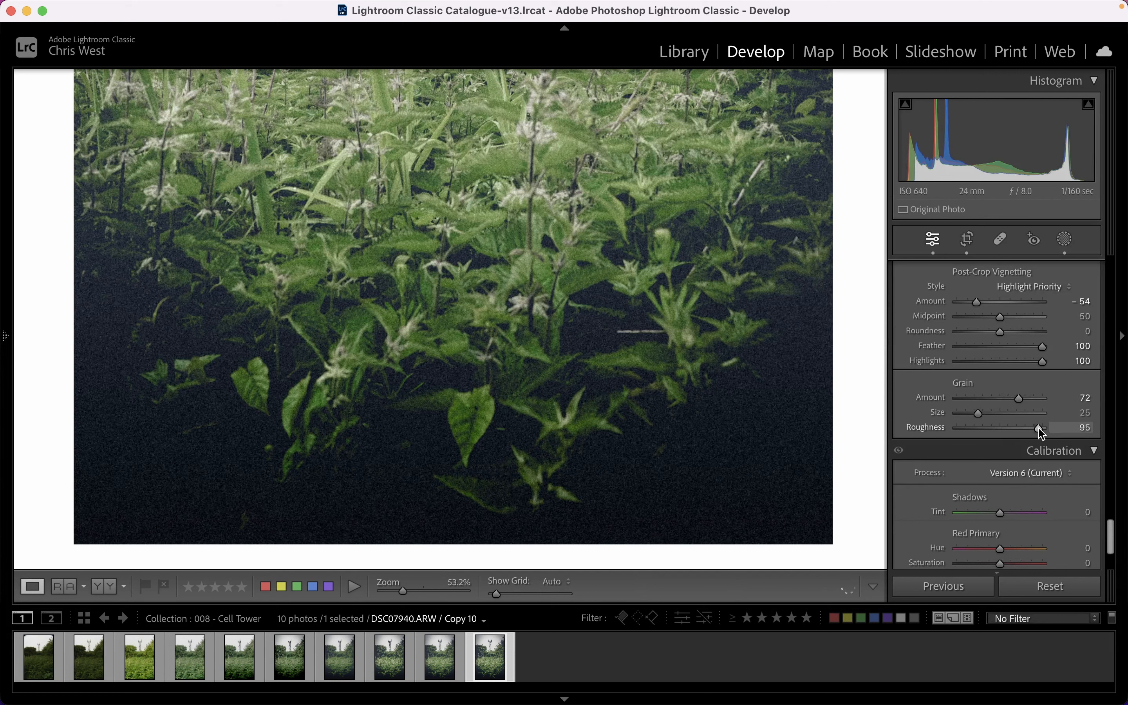
scroll(450, 209, "up", 10)
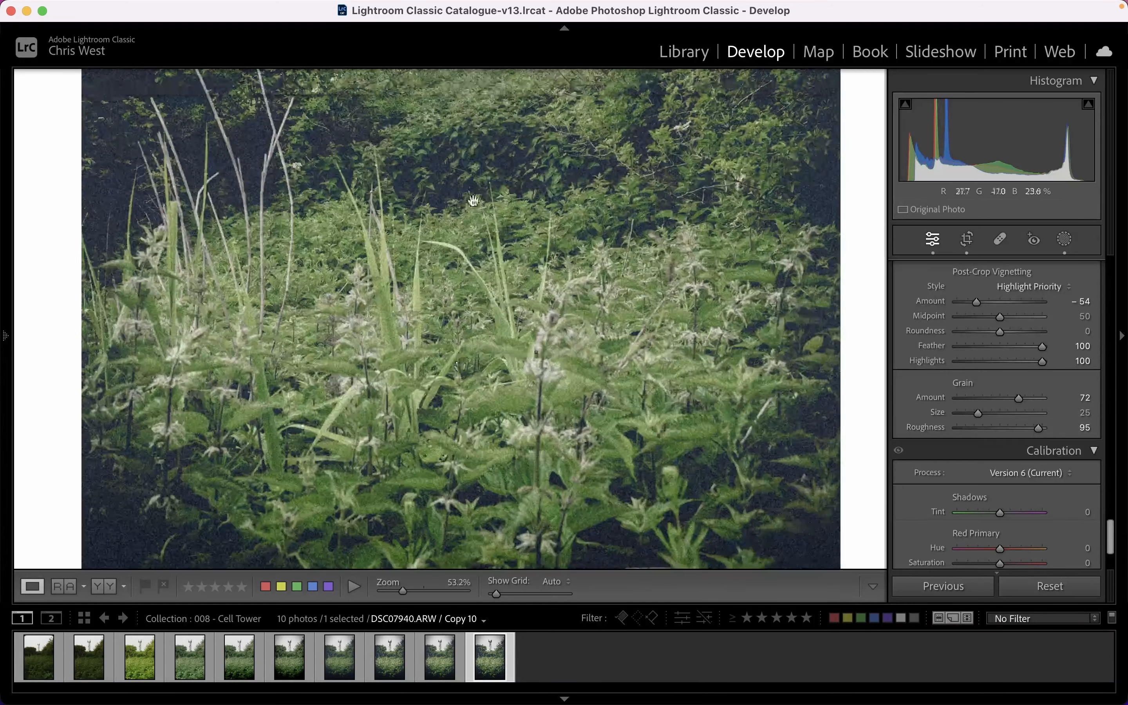
- Try a larger grain Size on the enlarged tower, return it to 25, and set grain Roughness to 100 and Amount to 80
left_click_drag(484, 209, 481, 358)
left_click_drag(440, 277, 473, 273)
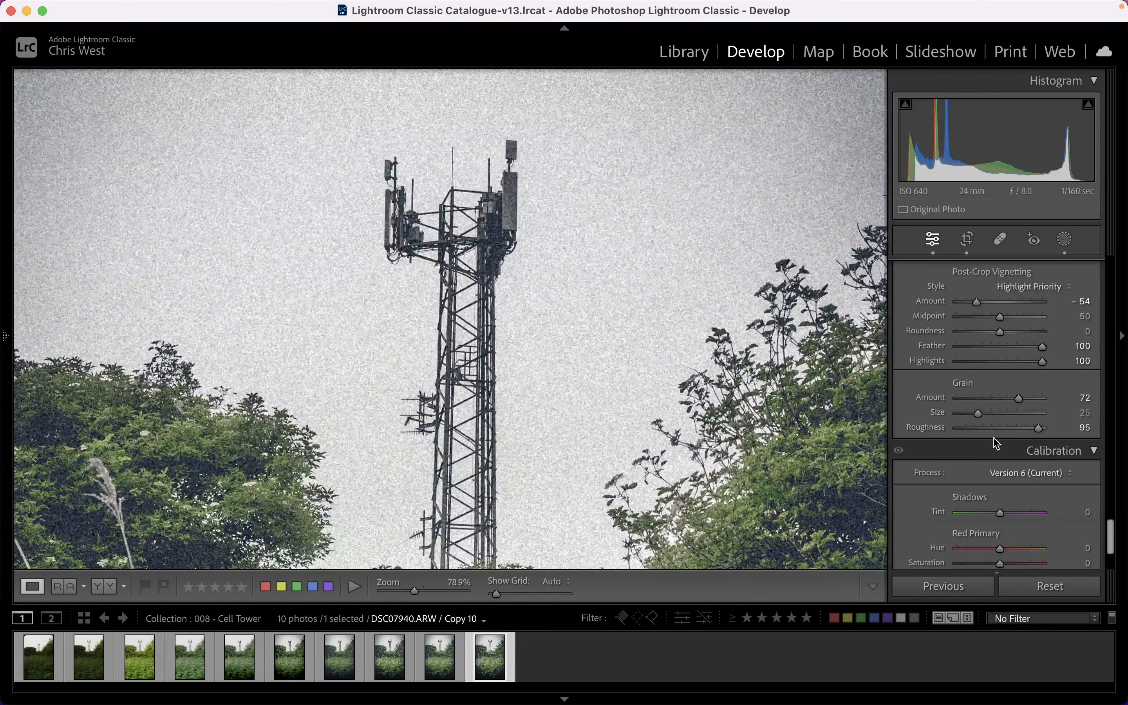
left_click_drag(980, 416, 1020, 419)
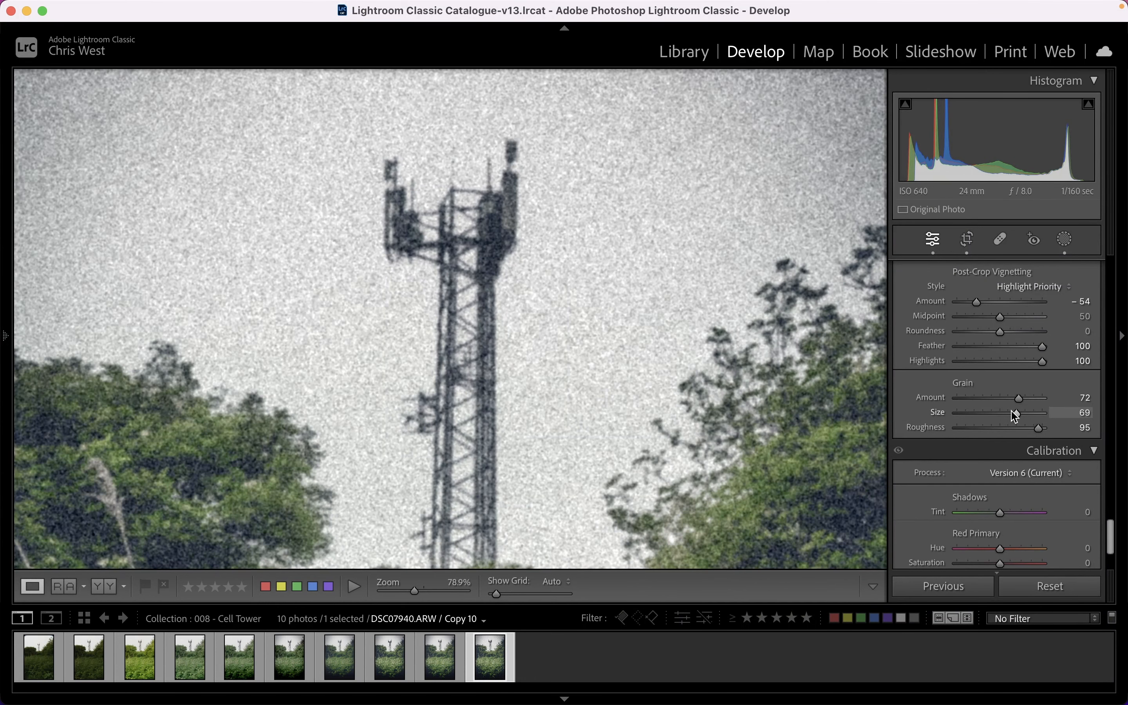
left_click_drag(1016, 415, 979, 413)
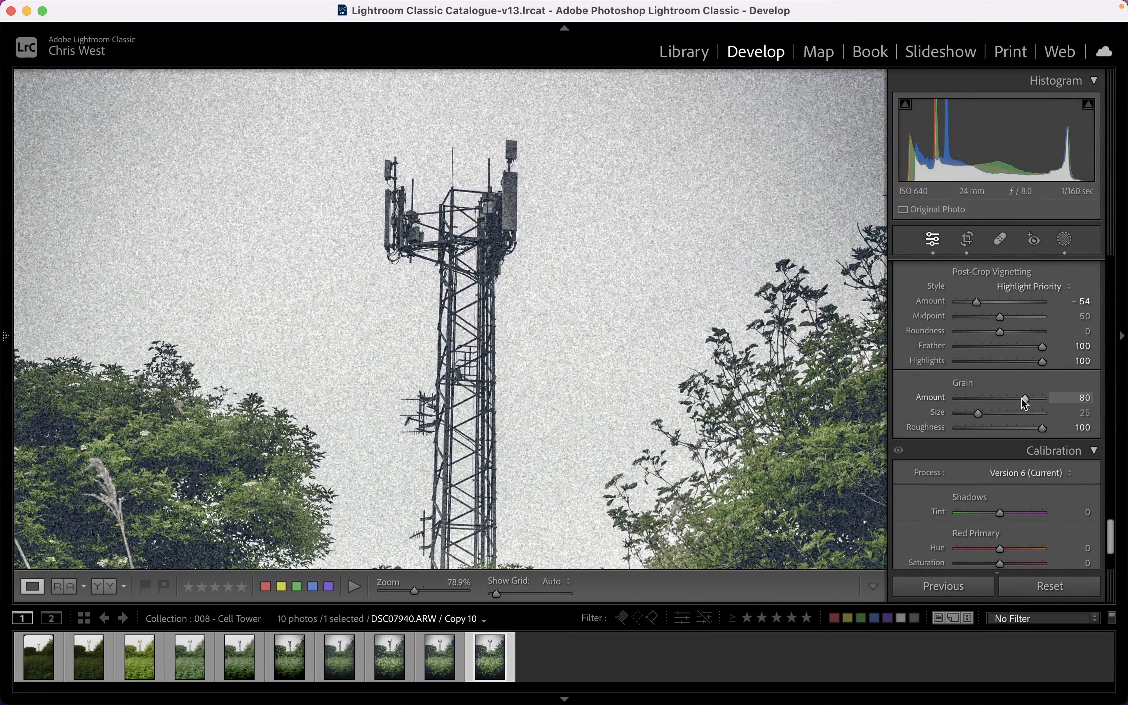
left_click(536, 308)
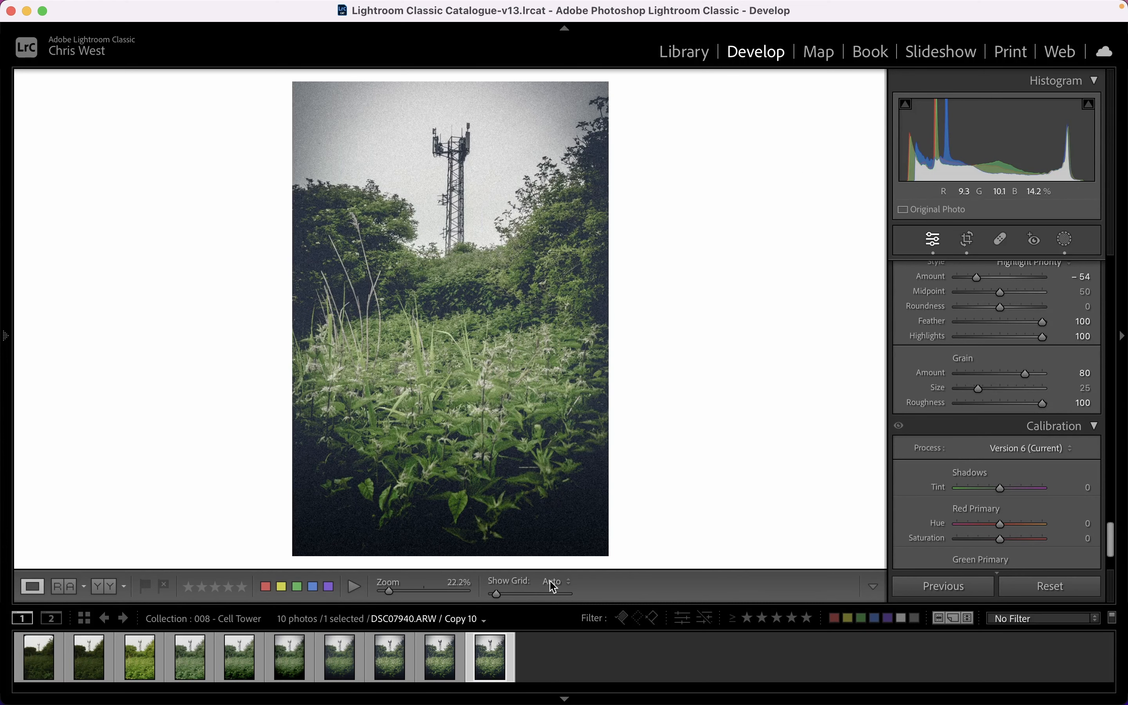
- Create a virtual copy of the grainy version and straighten its tower with a Transform Rotate value of −0.4
right_click(492, 656)
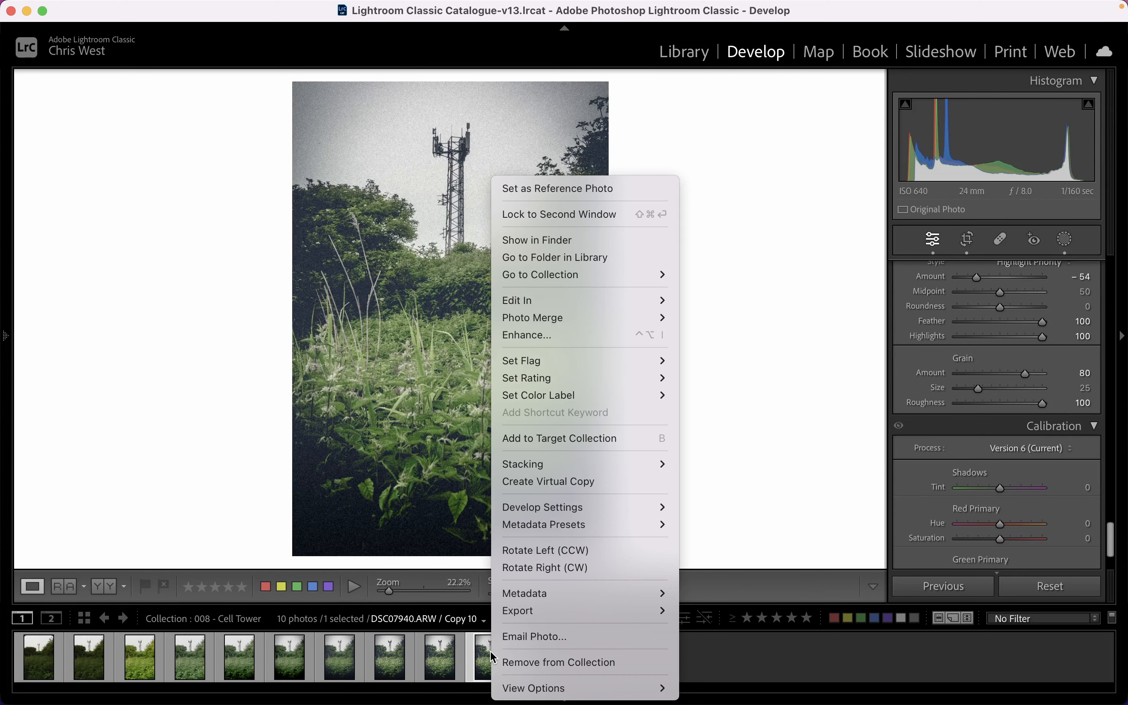
left_click(574, 480)
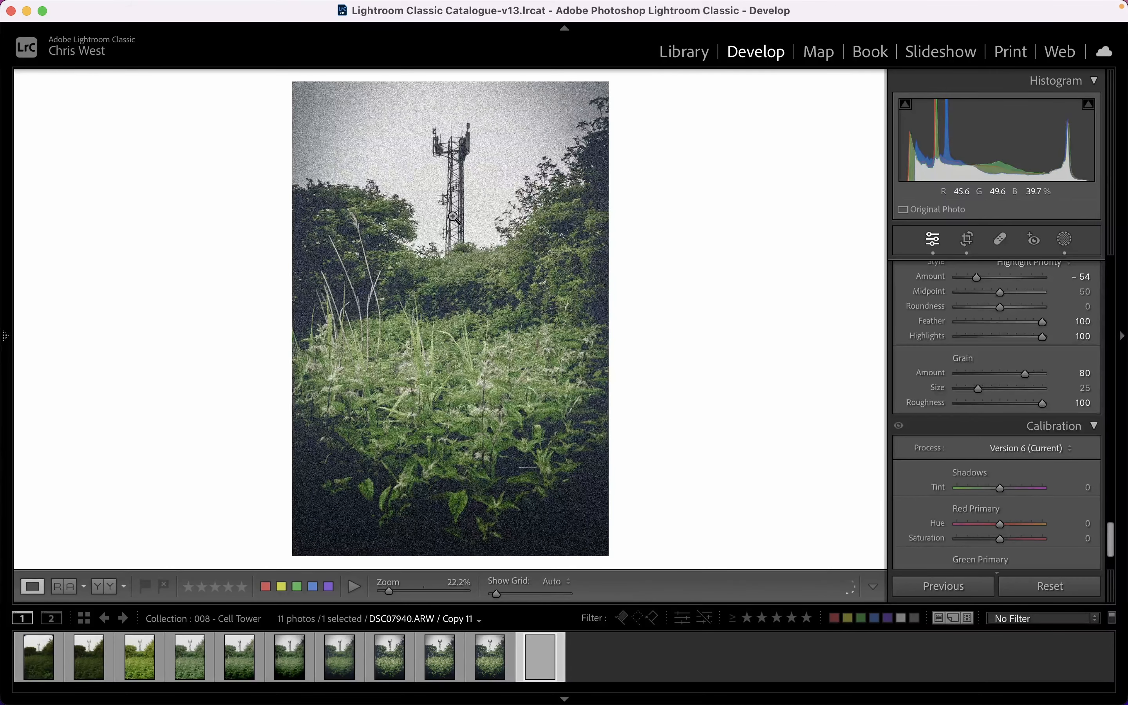
left_click_drag(455, 179, 528, 174)
left_click_drag(459, 203, 516, 254)
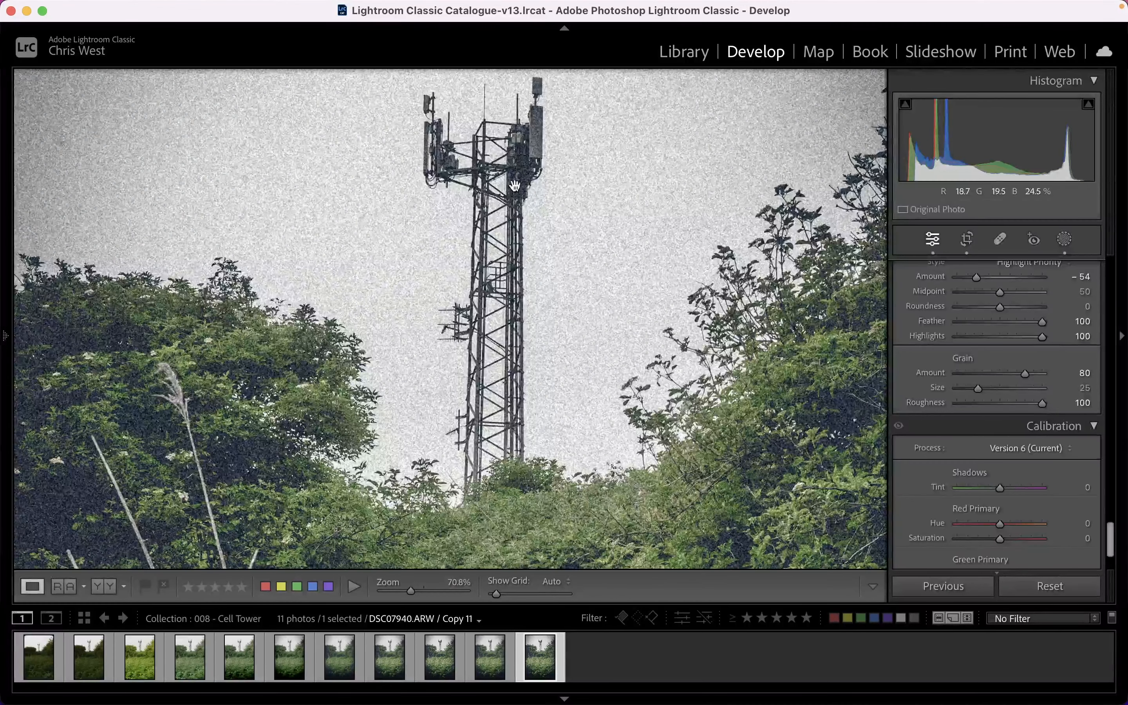
left_click_drag(507, 195, 513, 292)
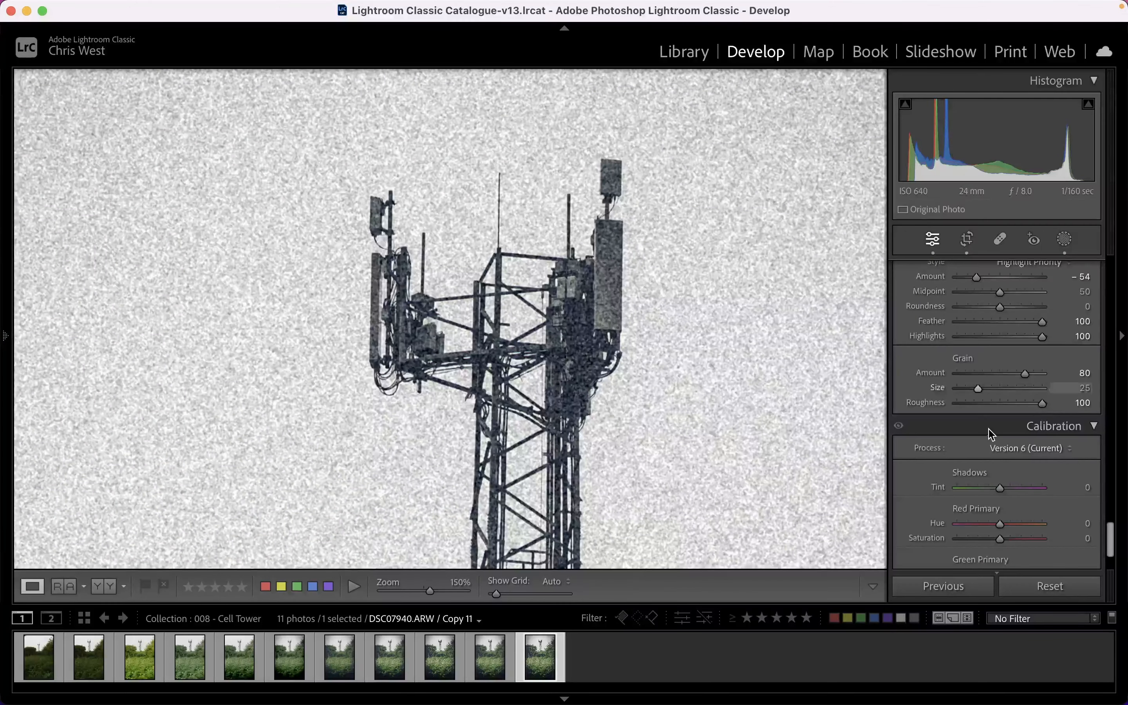
scroll(1000, 423, "down", 3)
scroll(1017, 409, "up", 10)
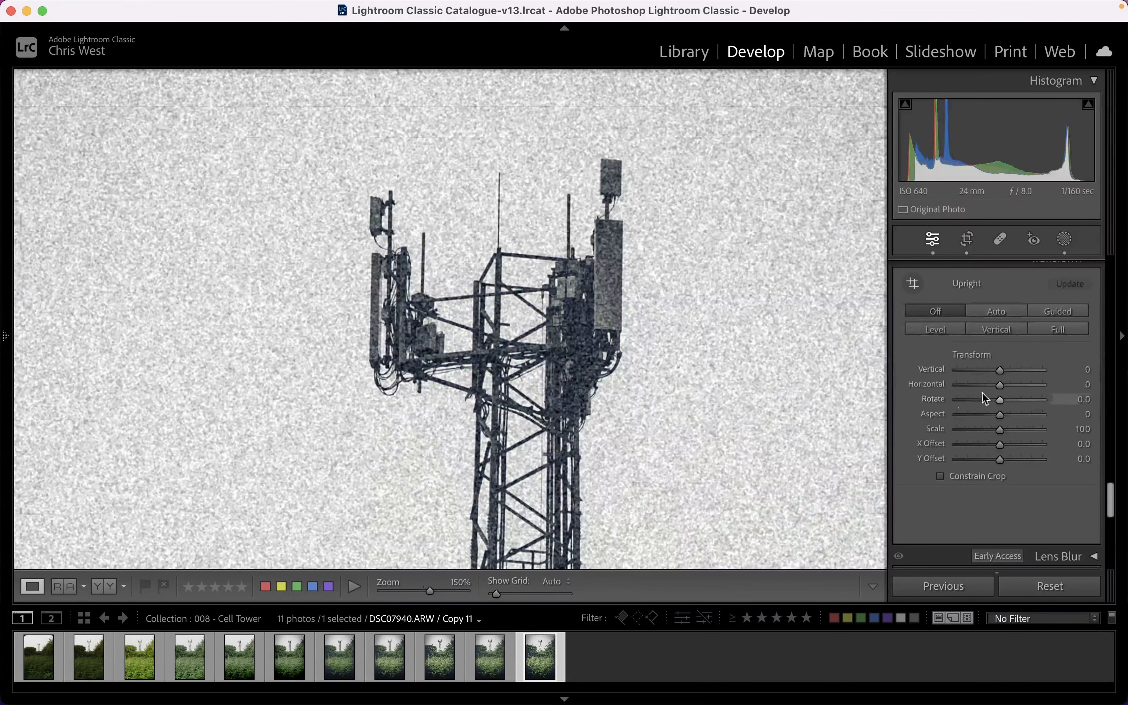
left_click(1069, 399)
key("Down")
key("Down")
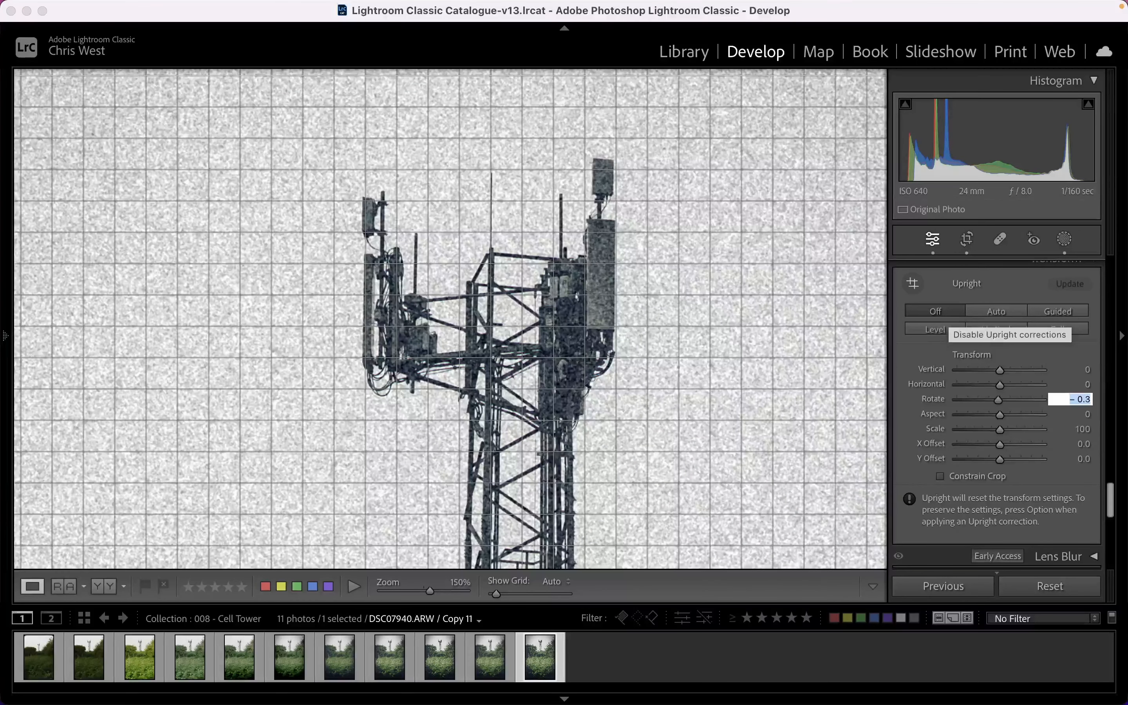
key("Down")
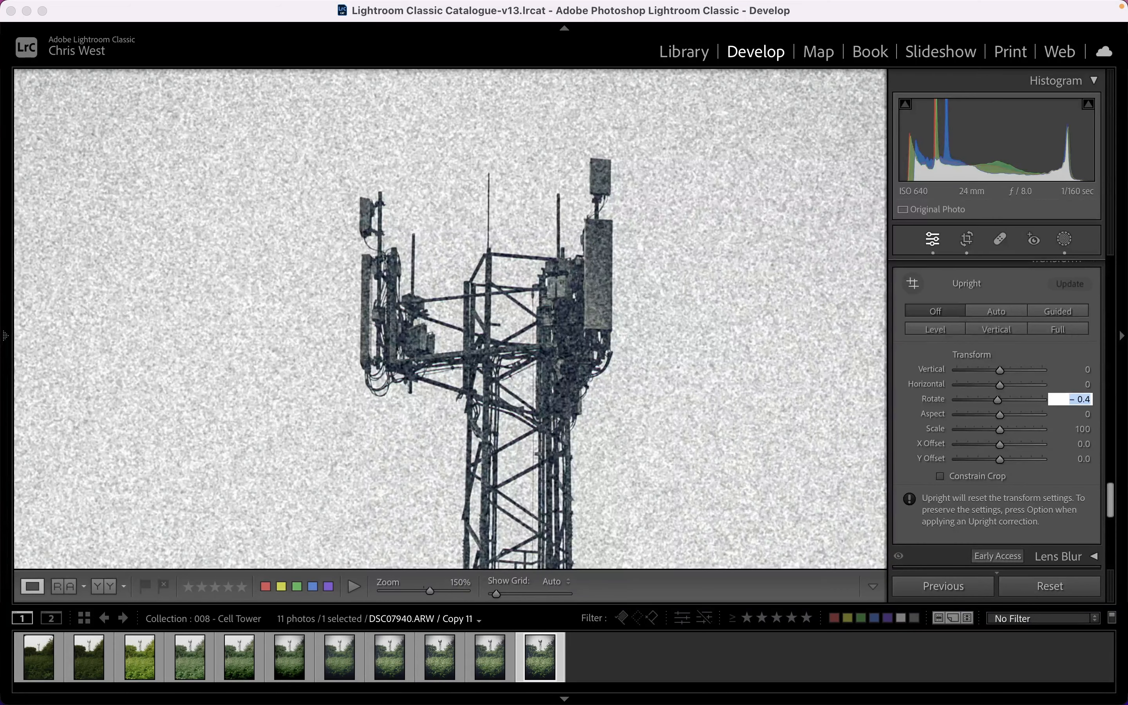
left_click(566, 337)
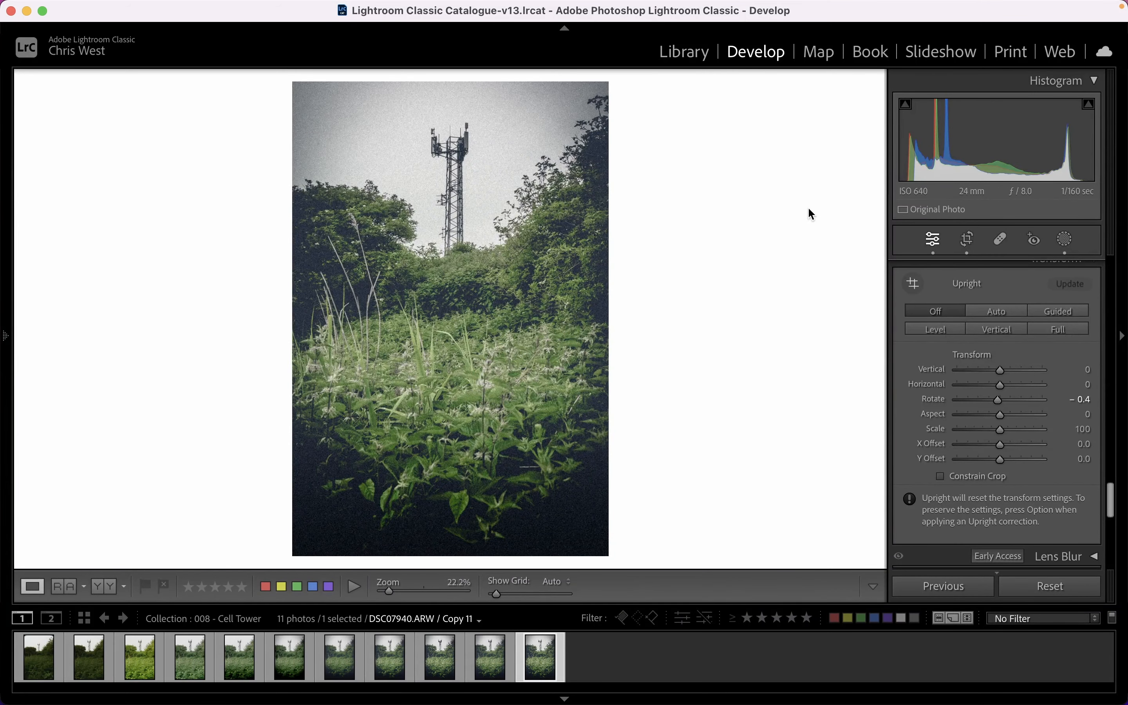
- Create a virtual copy of the straightened version and set its calibration Red Primary Saturation to −54
scroll(998, 408, "down", 8)
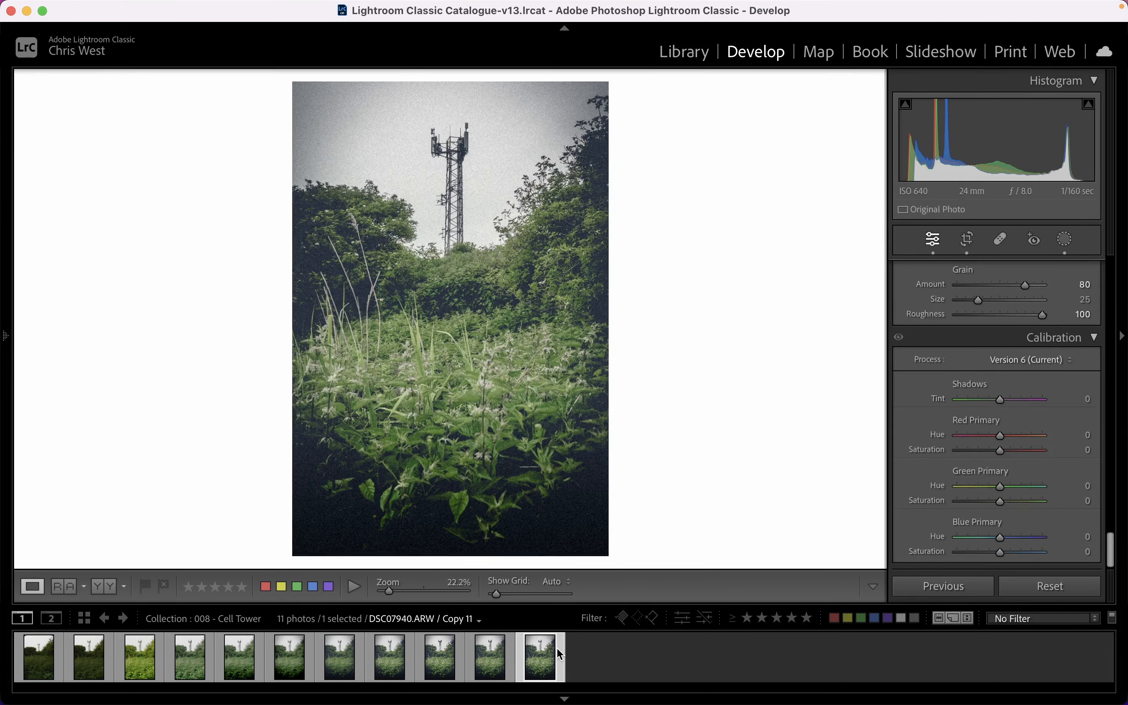
right_click(540, 664)
left_click(597, 483)
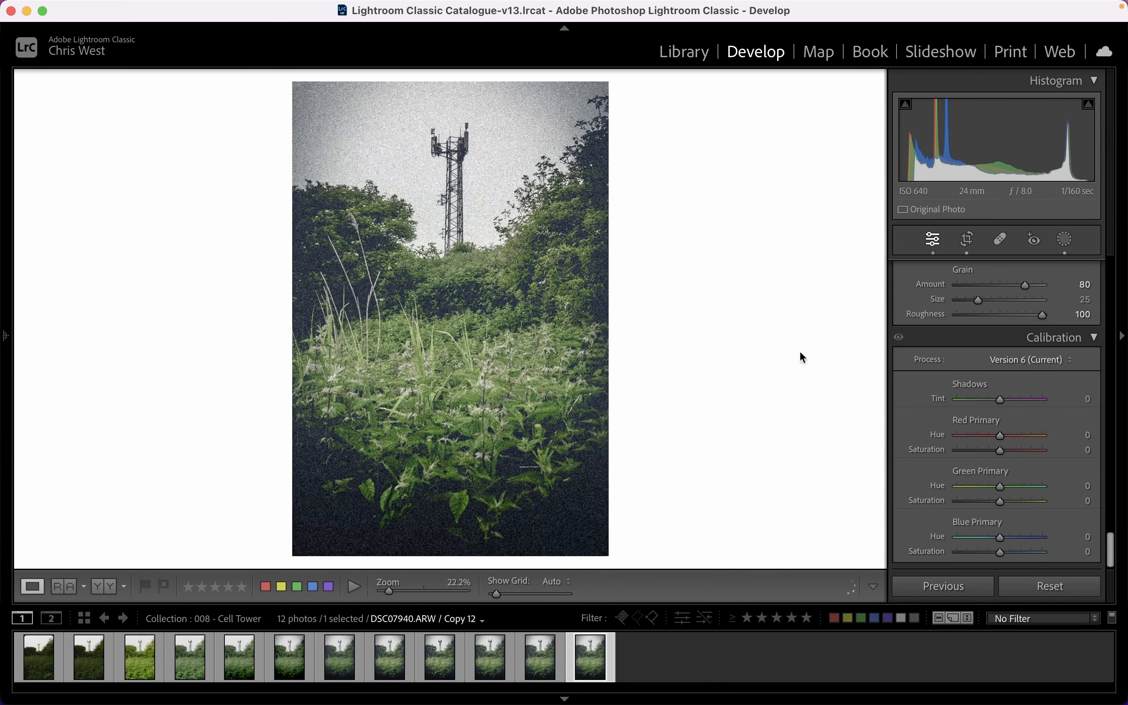
left_click_drag(1001, 451, 976, 451)
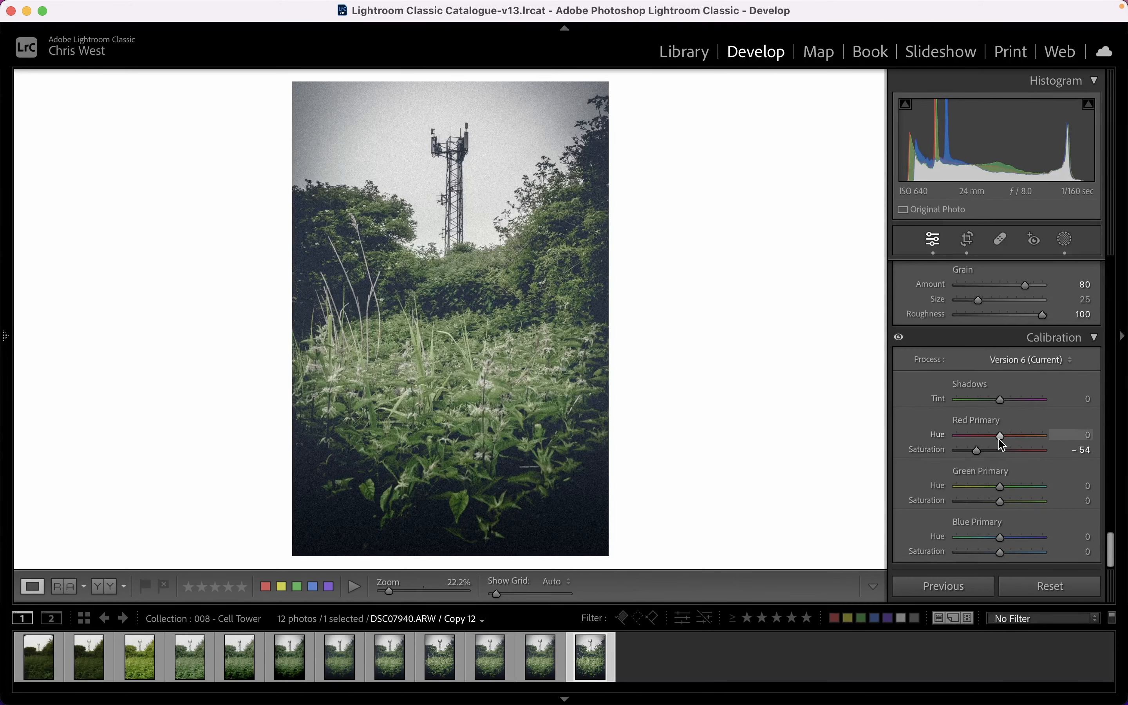
- Set the calibration Green Primary Saturation to +51 and Hue to +65, and compare the result with the previous copy
left_click_drag(1002, 503, 1021, 503)
left_click_drag(1003, 488, 1027, 488)
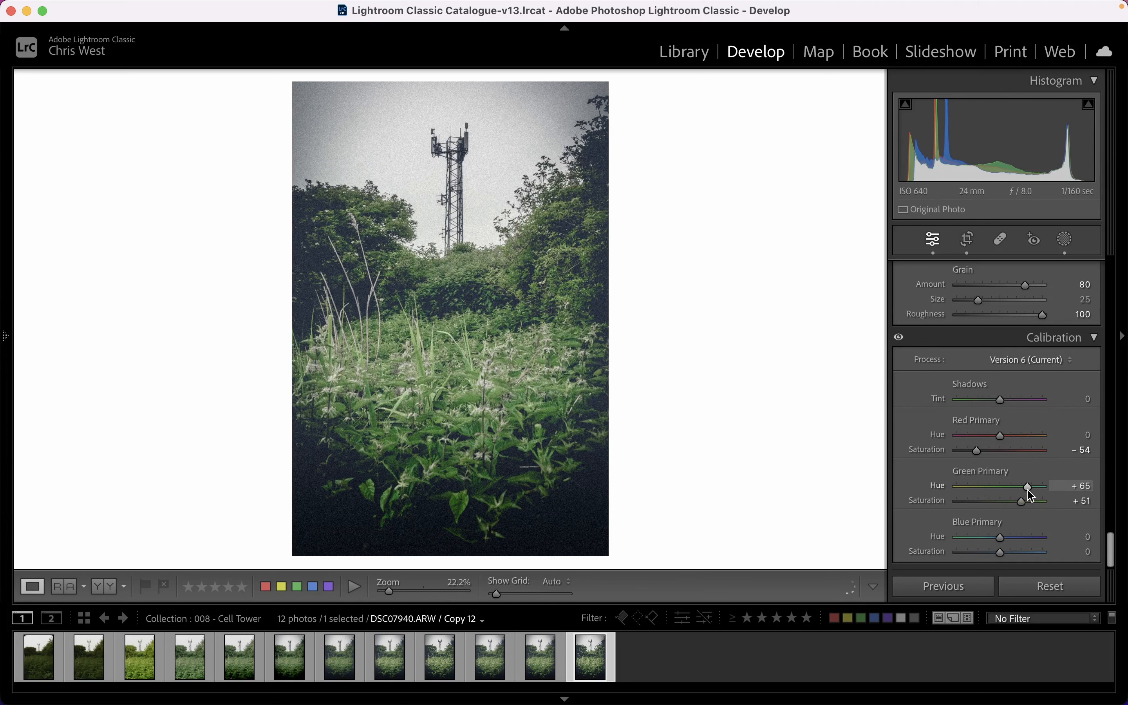
left_click(548, 661)
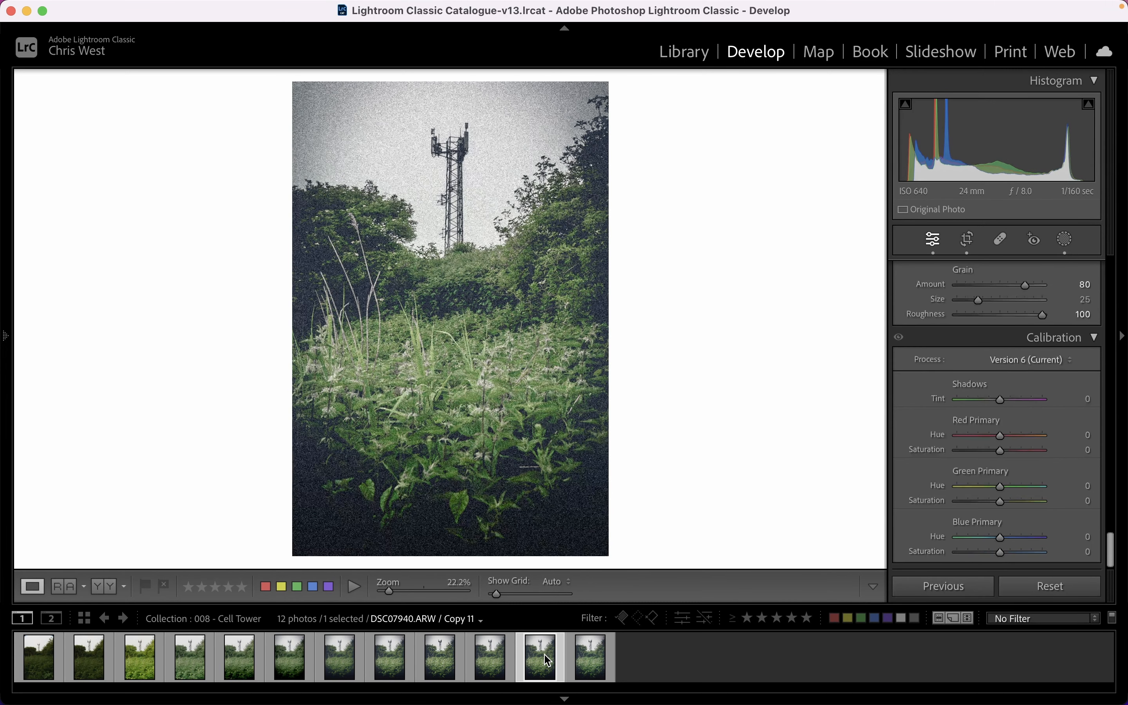
left_click(591, 661)
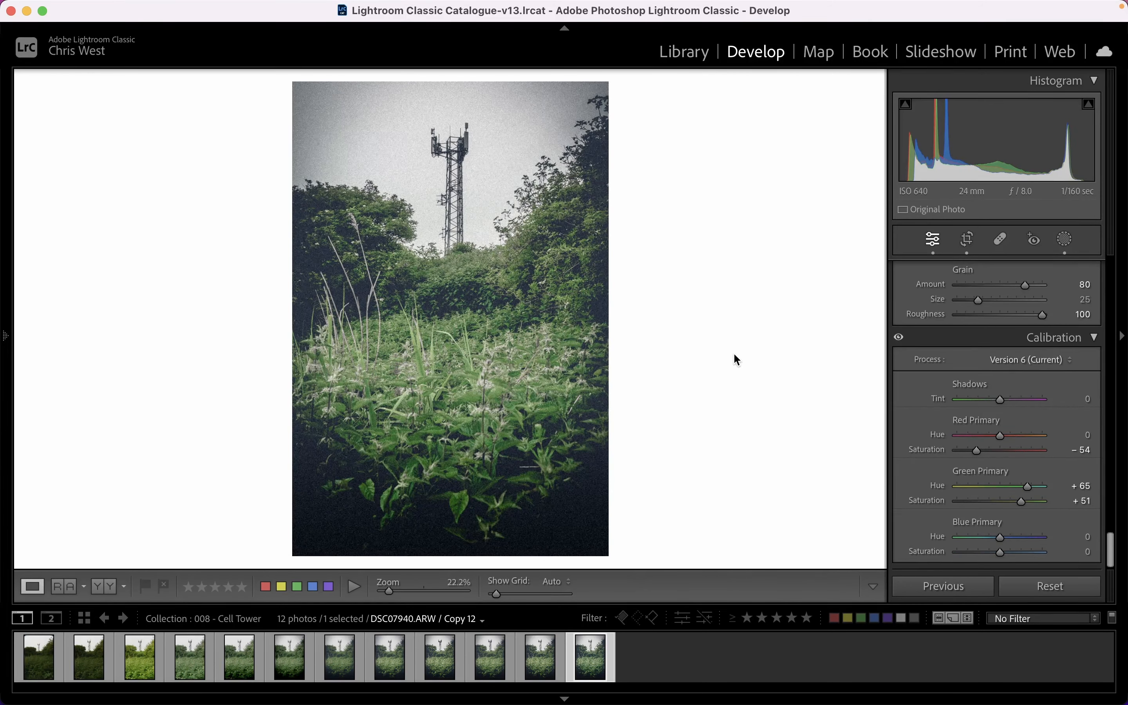
- Create a virtual copy of the calibrated version and brighten its tone curve with points at 218/255, 167/201 and 101/115
scroll(965, 474, "up", 10)
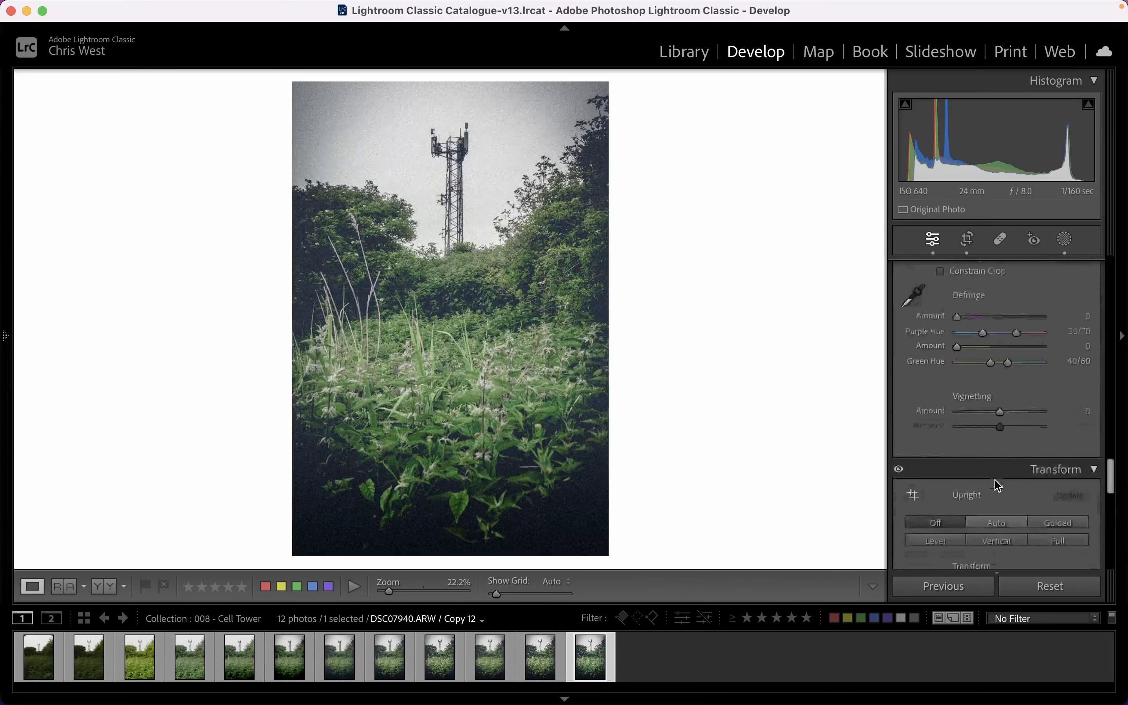
scroll(998, 476, "up", 10)
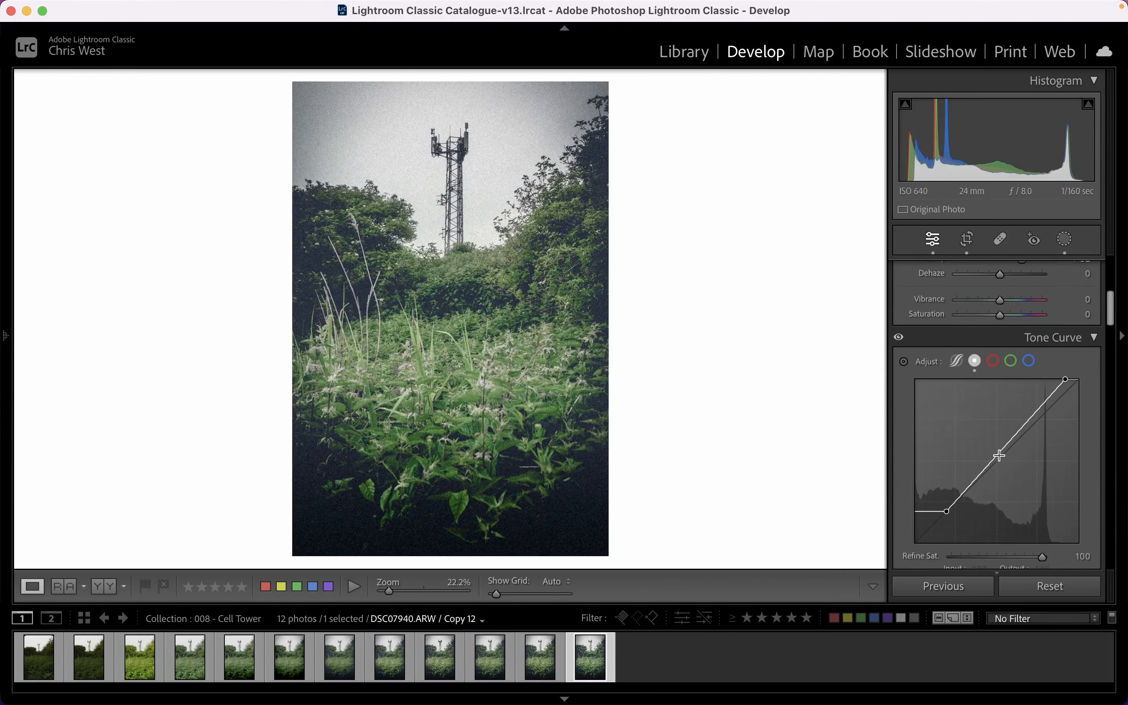
right_click(591, 654)
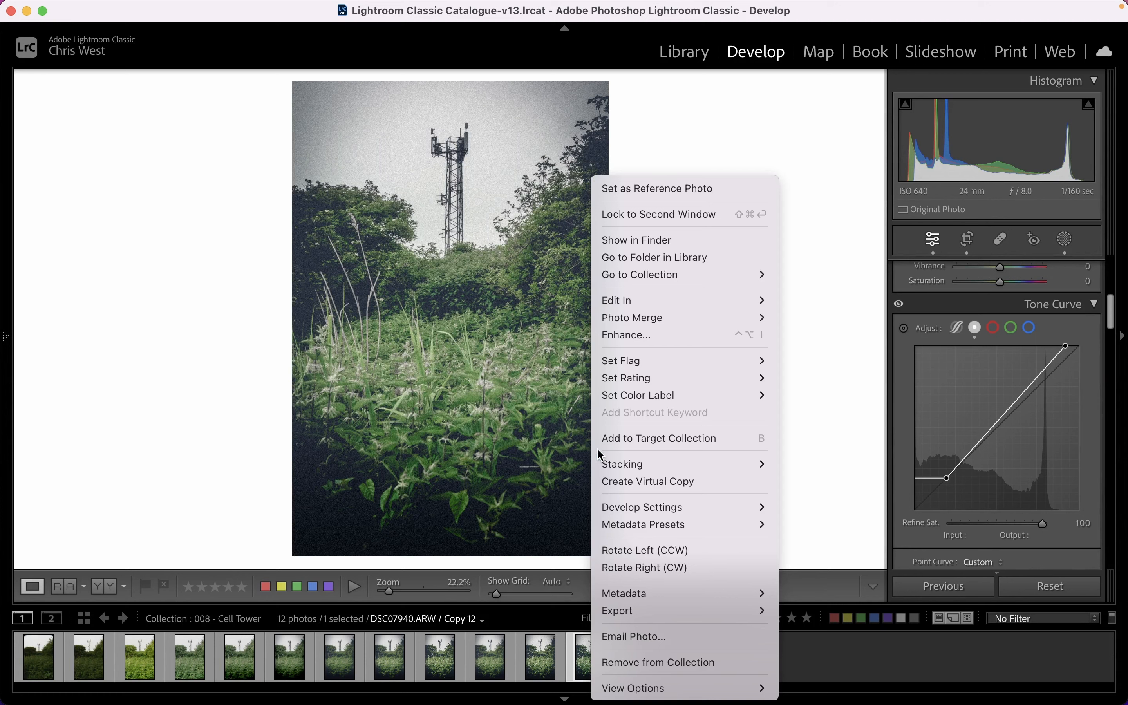
left_click(684, 482)
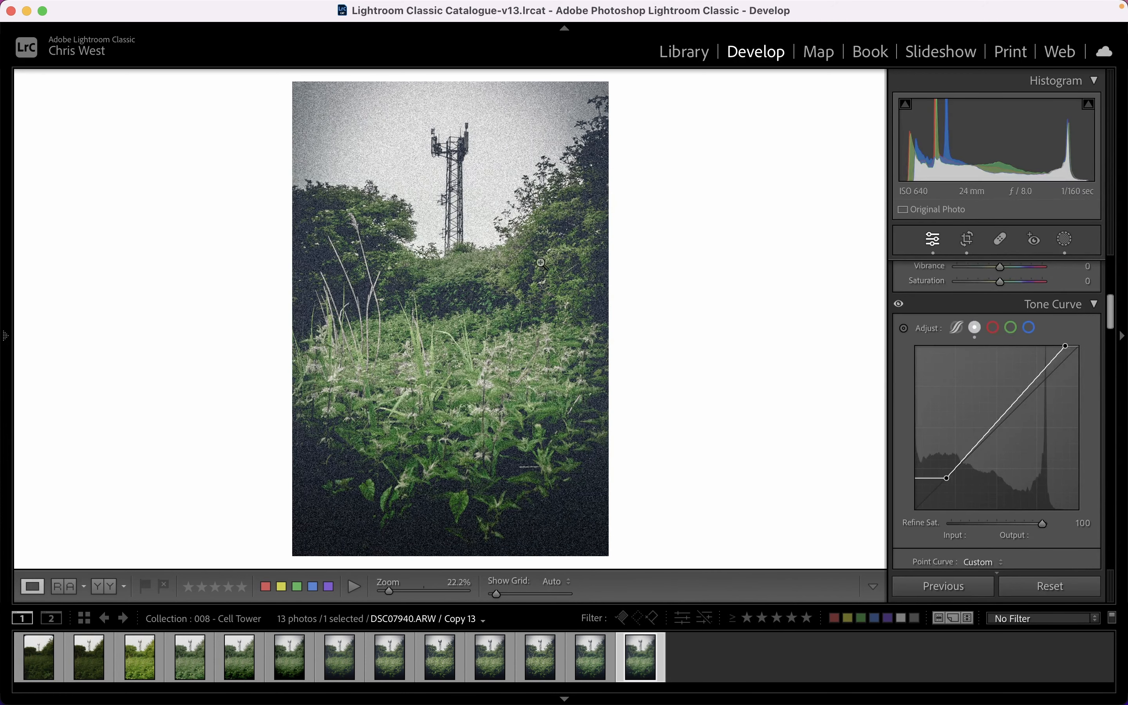
left_click_drag(1065, 345, 1055, 344)
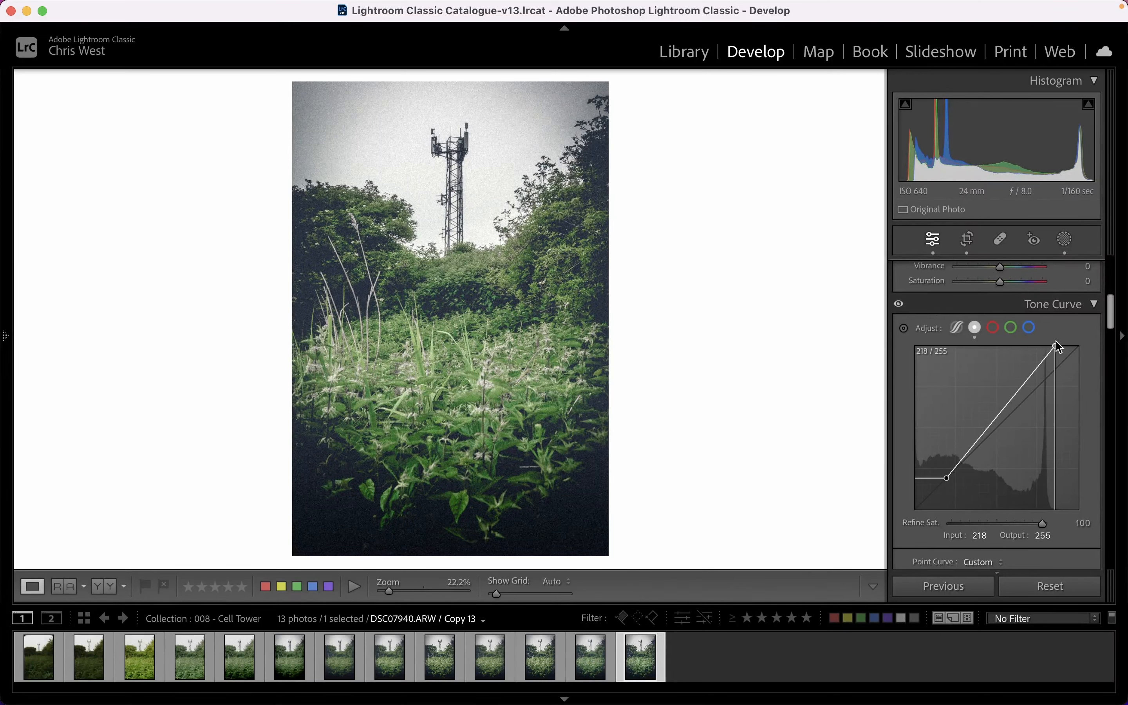
left_click_drag(1028, 384, 1023, 380)
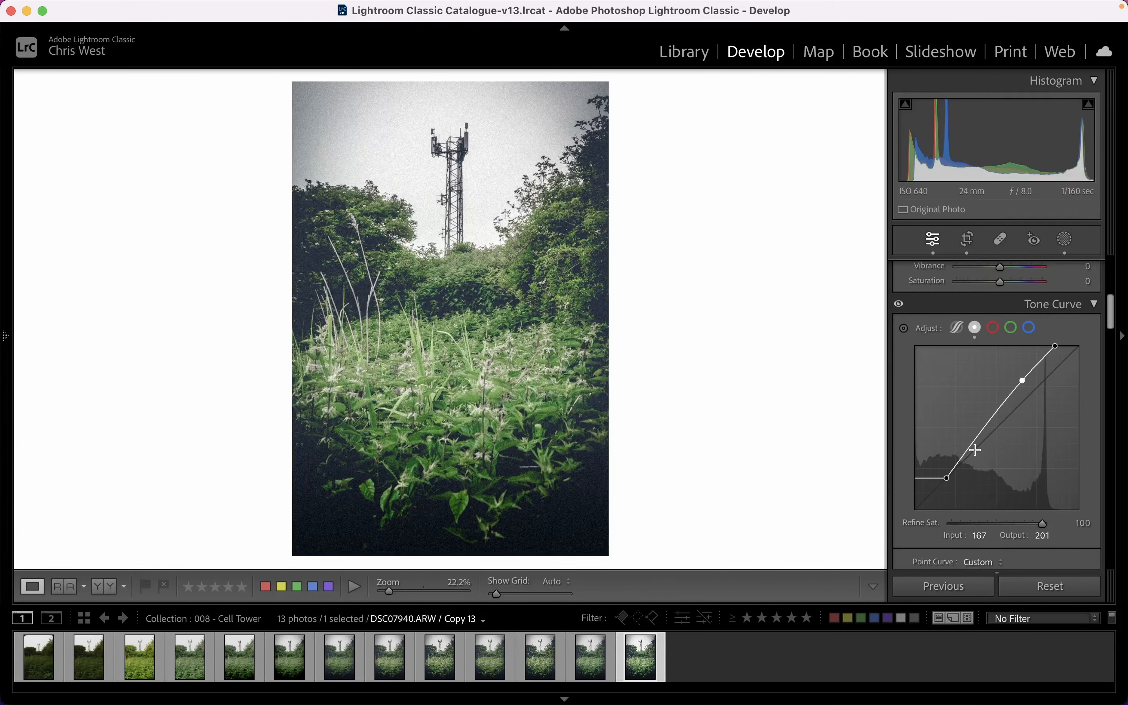
left_click(980, 435)
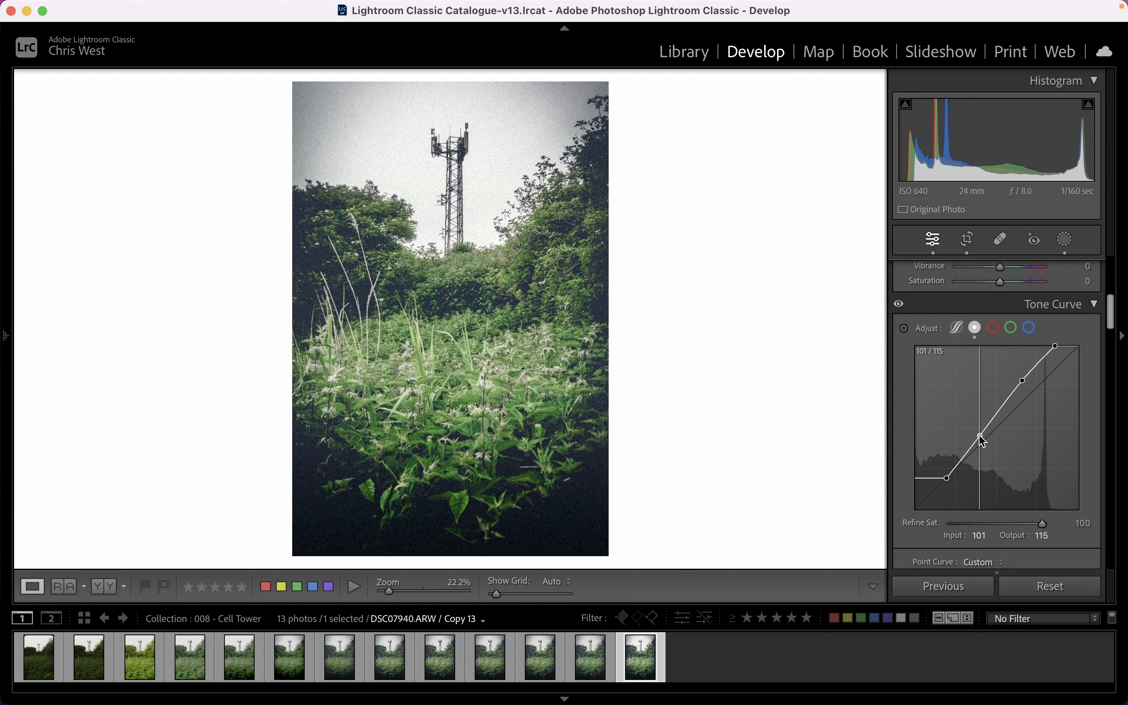